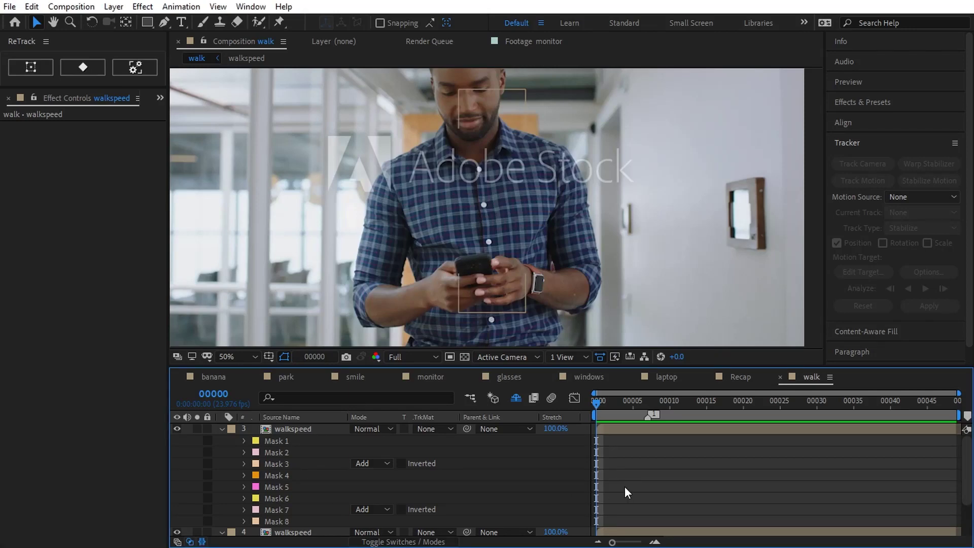
Preview the walking footage, then return the playhead to frame 00007.
key("space")
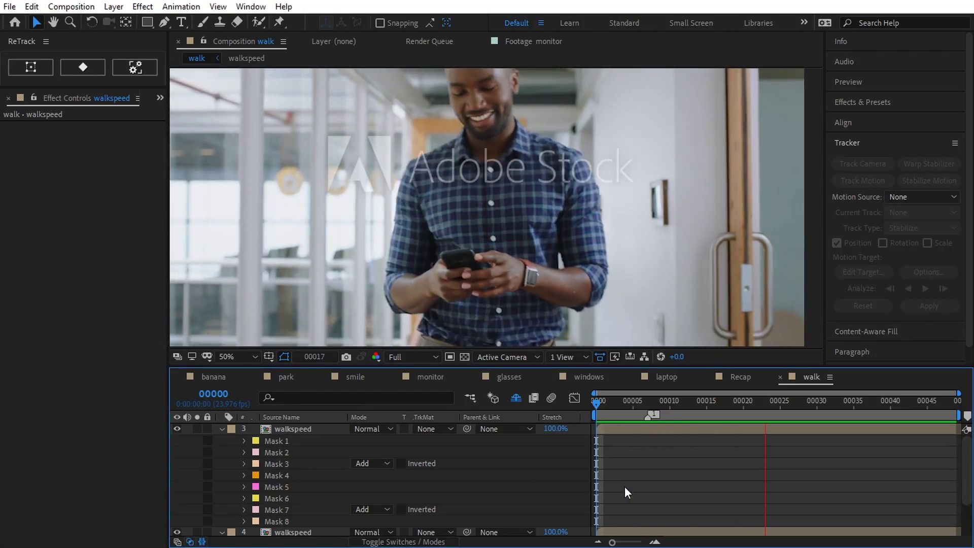
key("space")
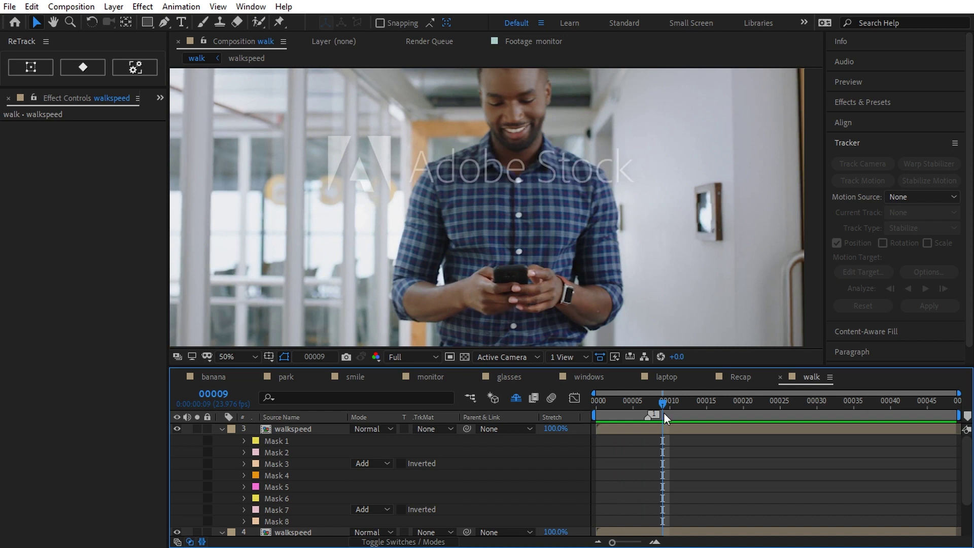
left_click_drag(661, 405, 649, 403)
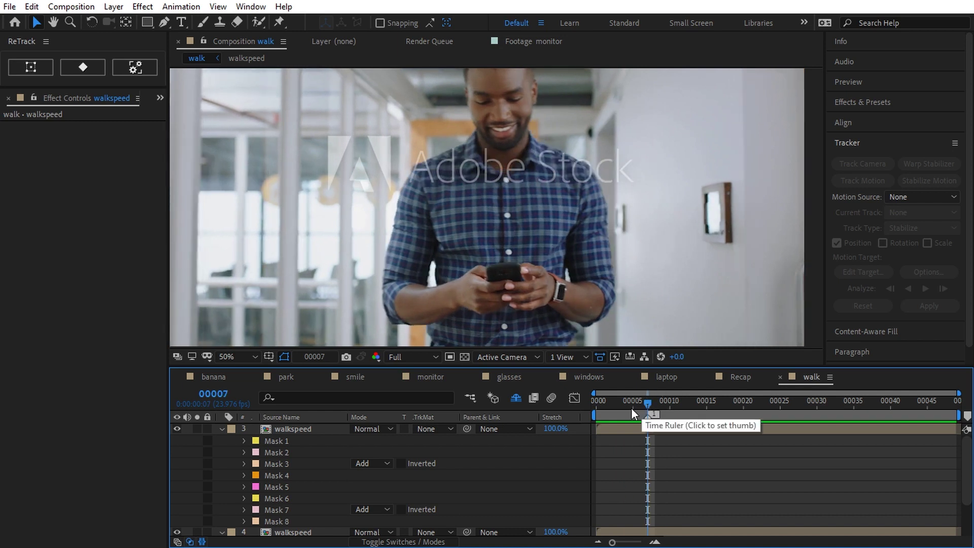
Track Masks 1–8 forward through the clip and check them at later frames.
left_click(275, 443)
left_click(282, 521, "shift")
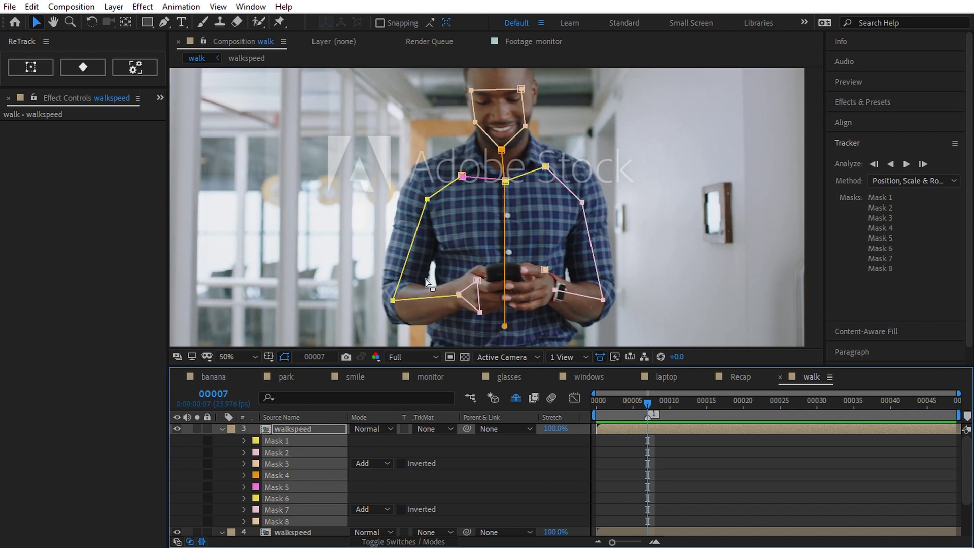
left_click(906, 164)
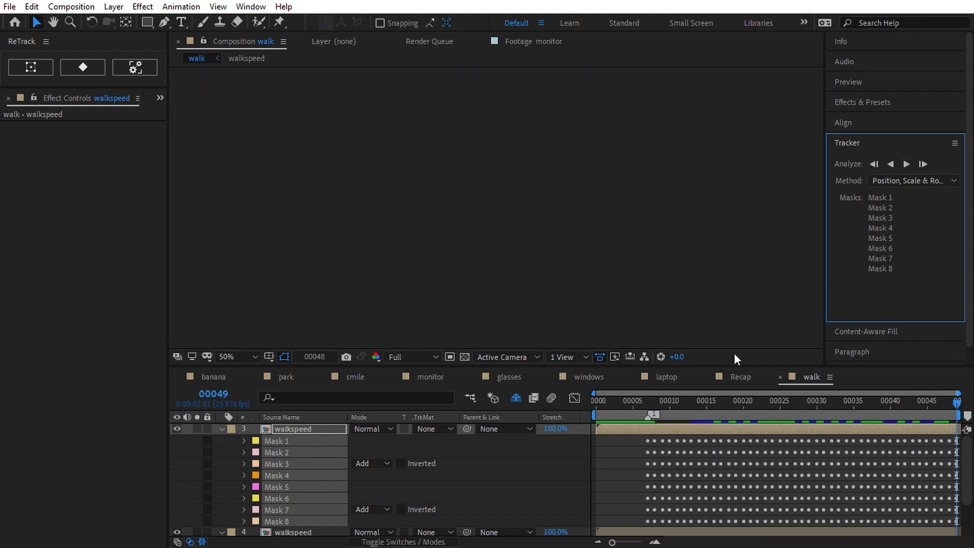
left_click_drag(691, 407, 927, 426)
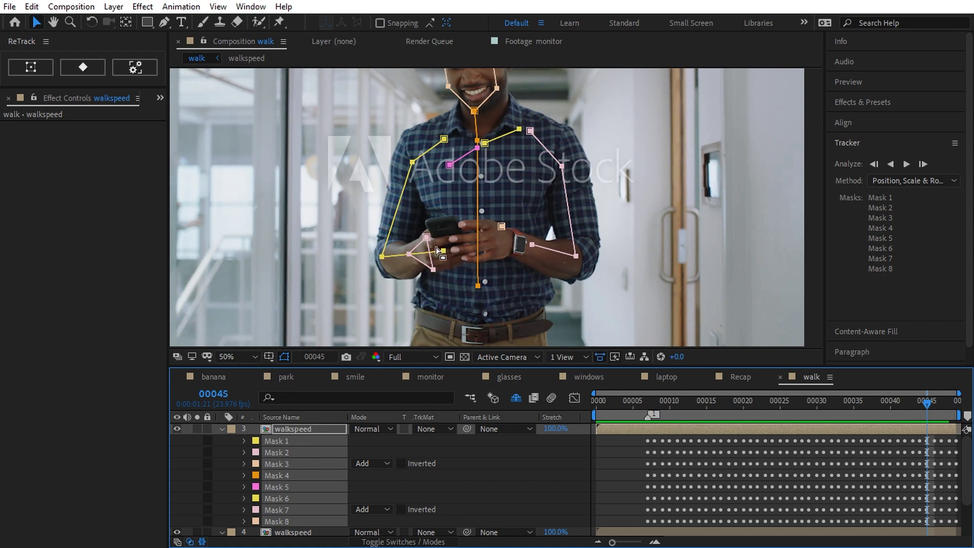
left_click_drag(454, 89, 471, 140)
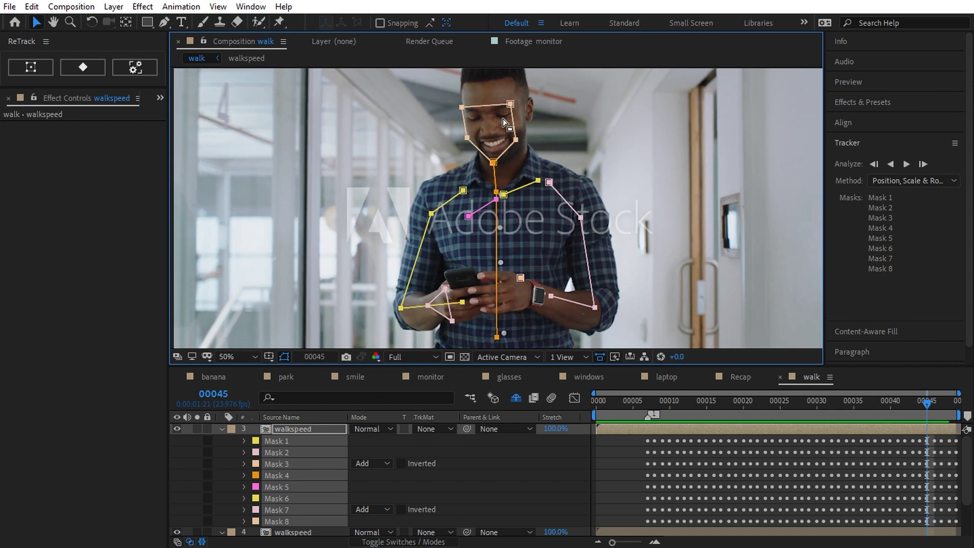
Hide skeleton layer 3, show layer 4's Face Track Points, and scrub to check them.
left_click(649, 401)
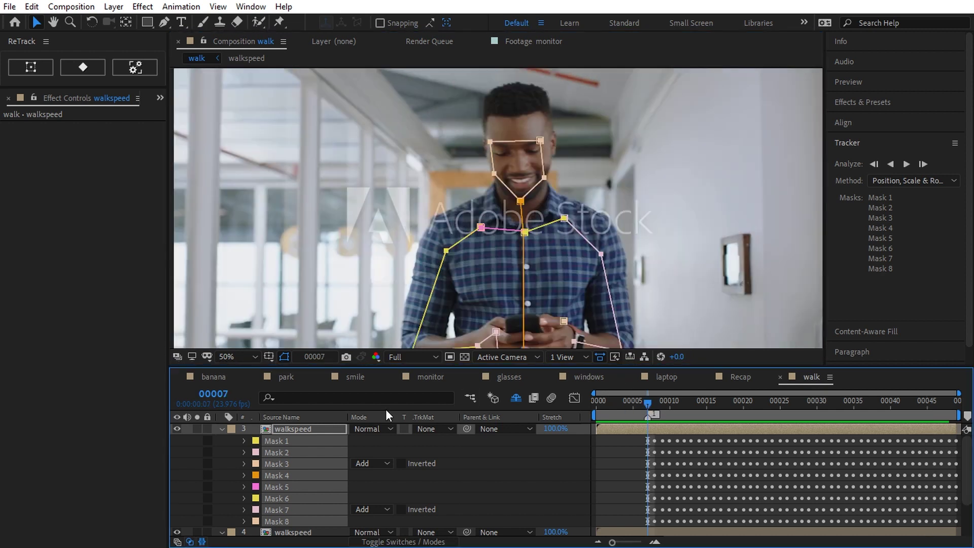
left_click(222, 429)
left_click(177, 428)
left_click(299, 440)
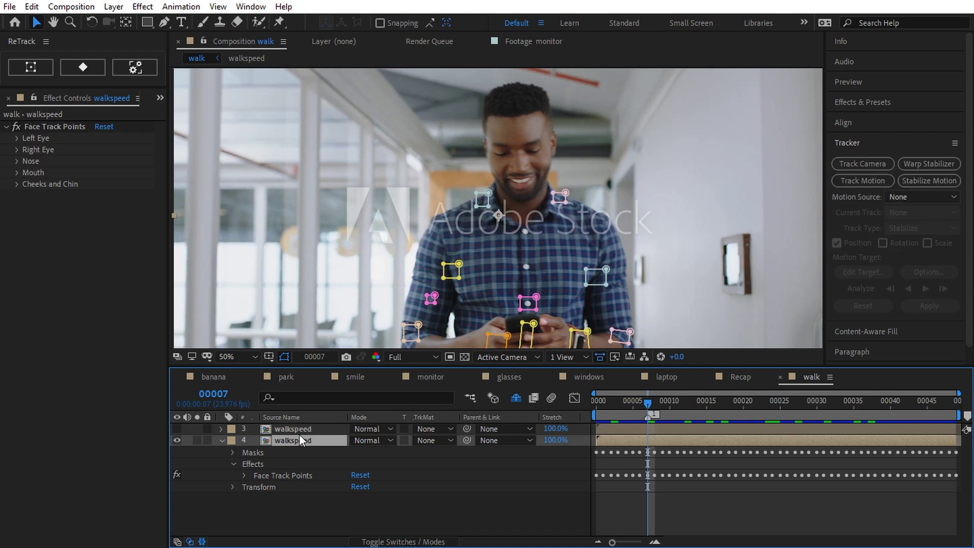
left_click_drag(505, 289, 500, 234)
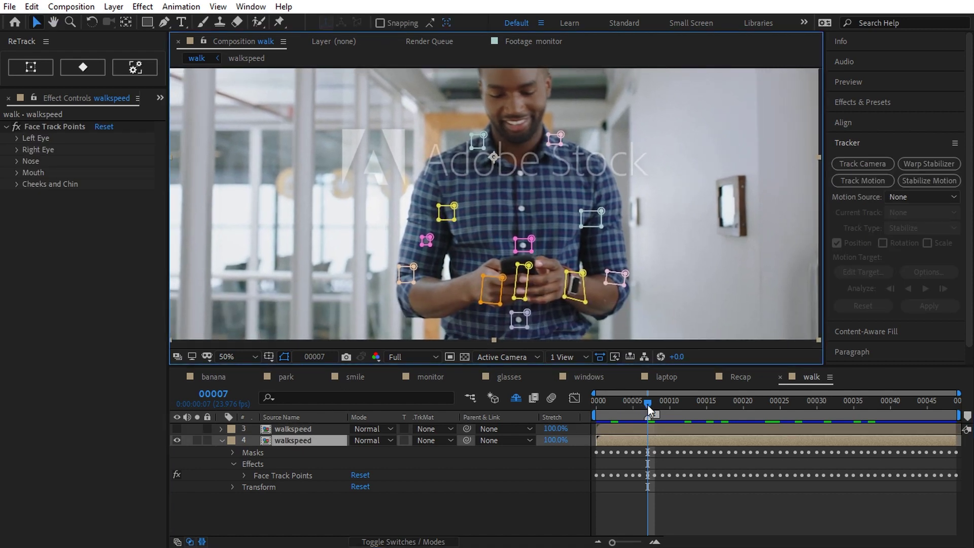
left_click_drag(647, 404, 692, 438)
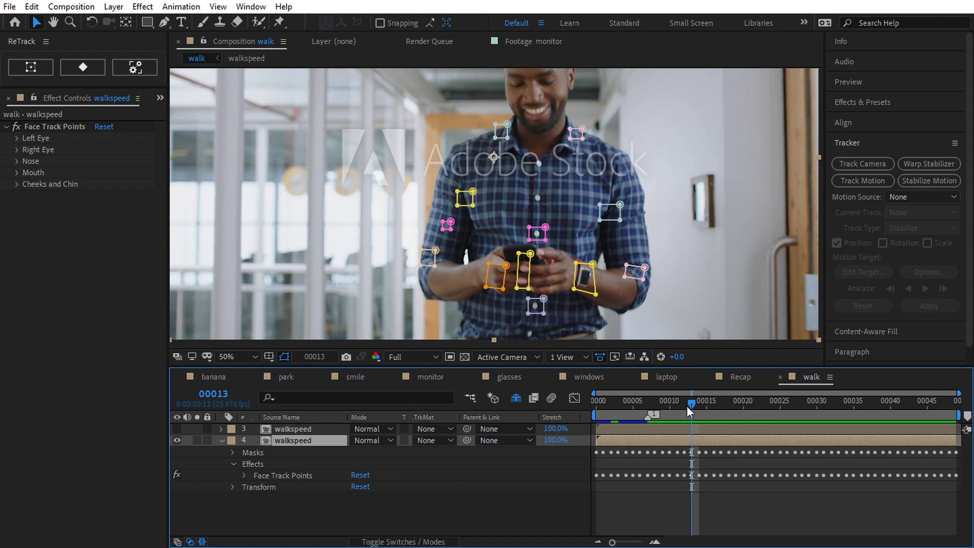
left_click_drag(687, 405, 896, 415)
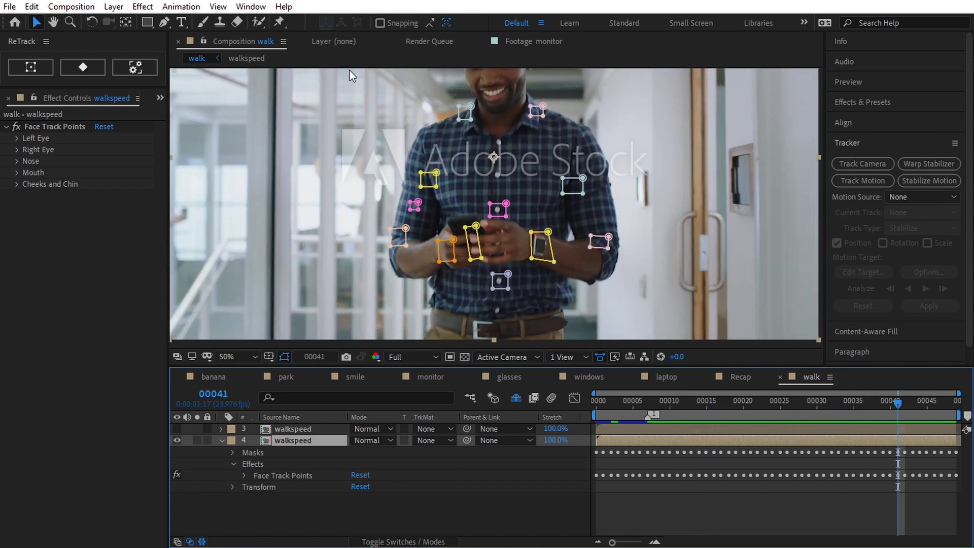
Draw rectangle Mask 1 over the phone between the hands with mode None.
left_click(147, 22)
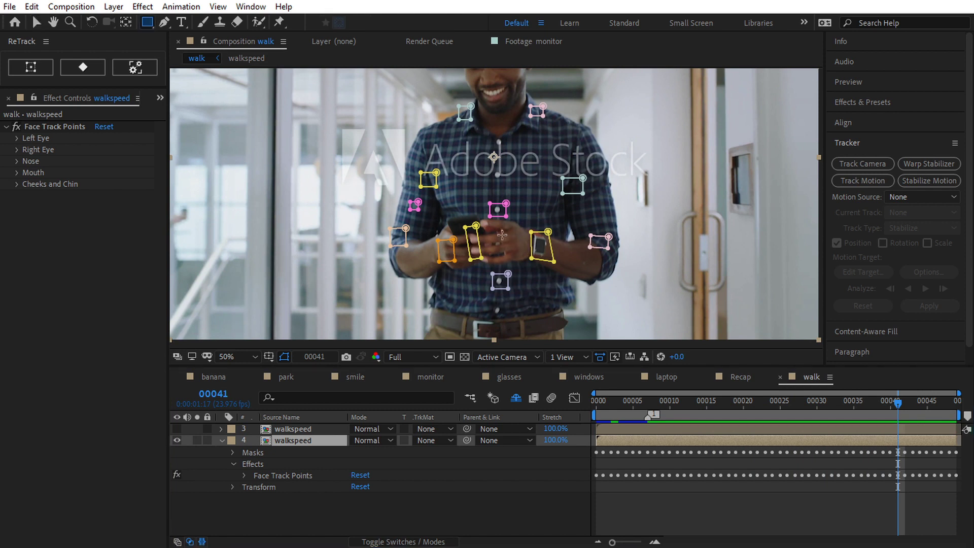
left_click_drag(502, 235, 518, 257)
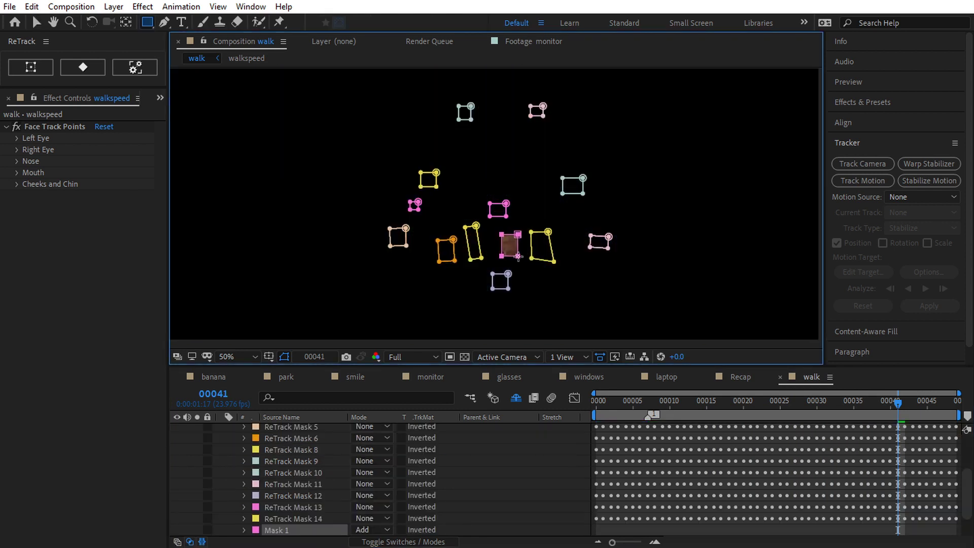
left_click(372, 530)
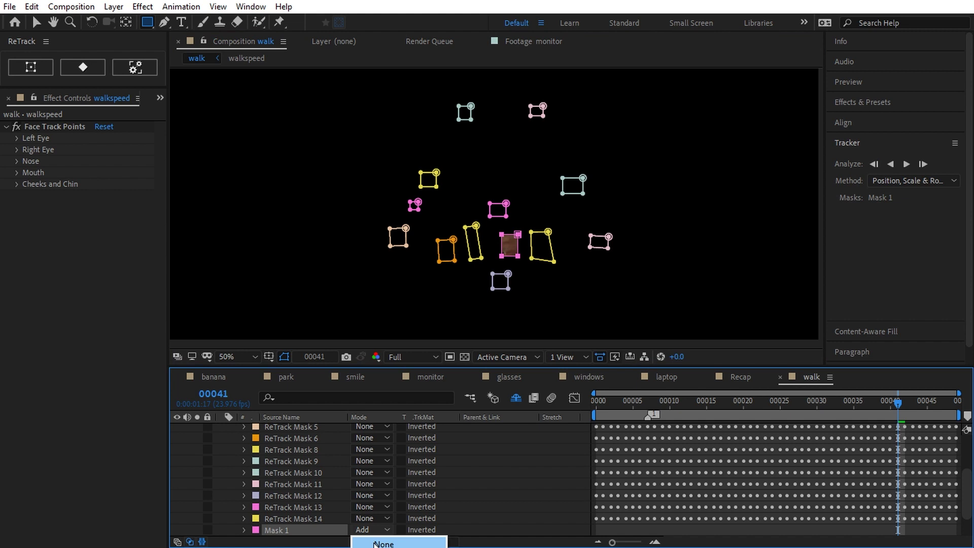
left_click(374, 544)
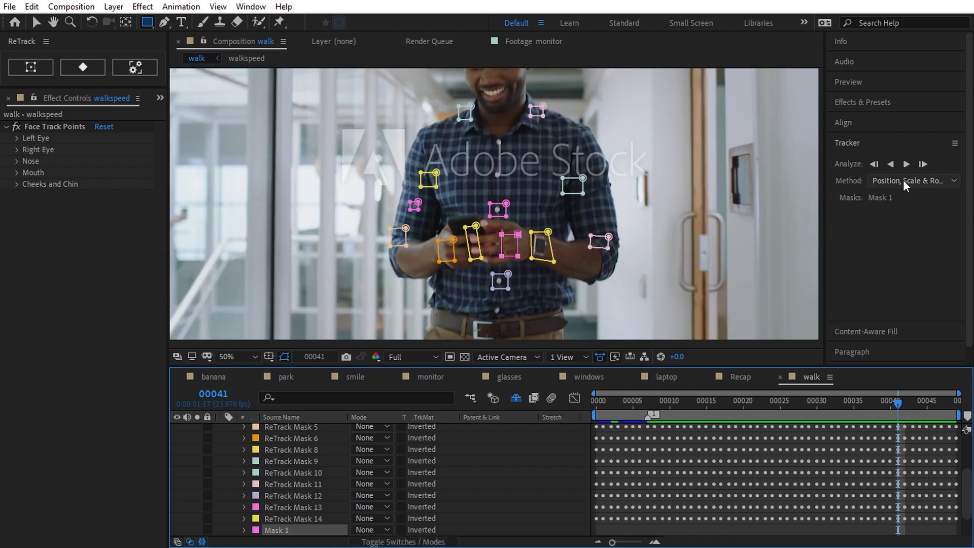
Track Mask 1 forward to the end and backward to the clip's start.
left_click(908, 165)
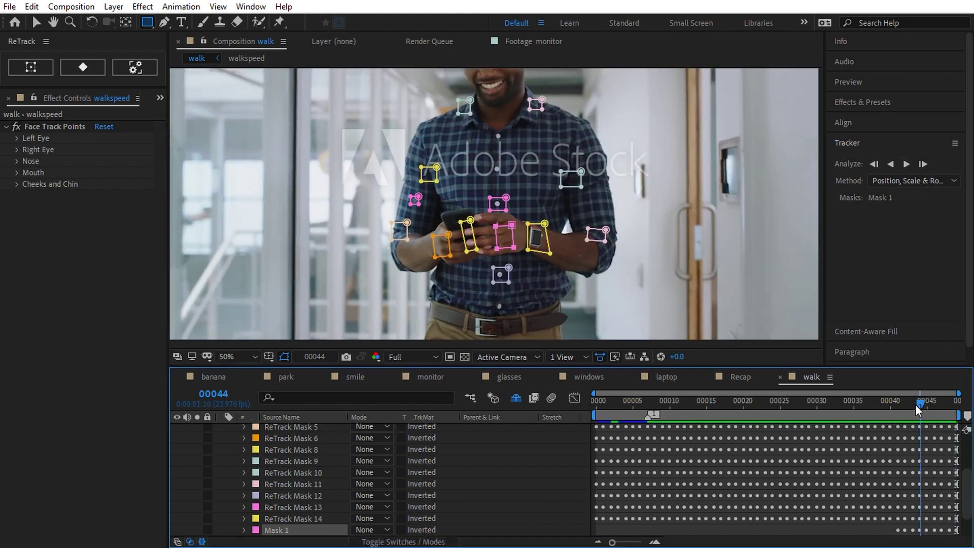
left_click_drag(915, 404, 899, 406)
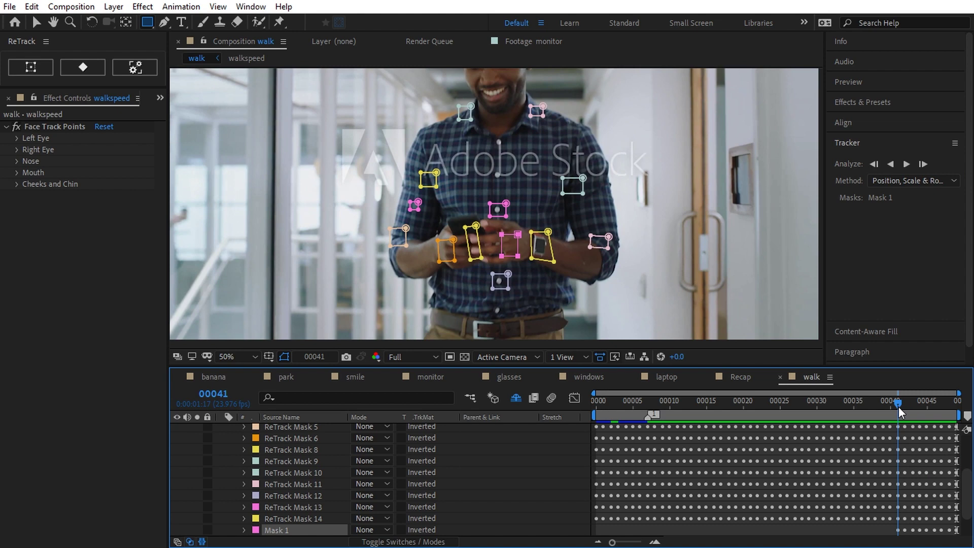
left_click(893, 163)
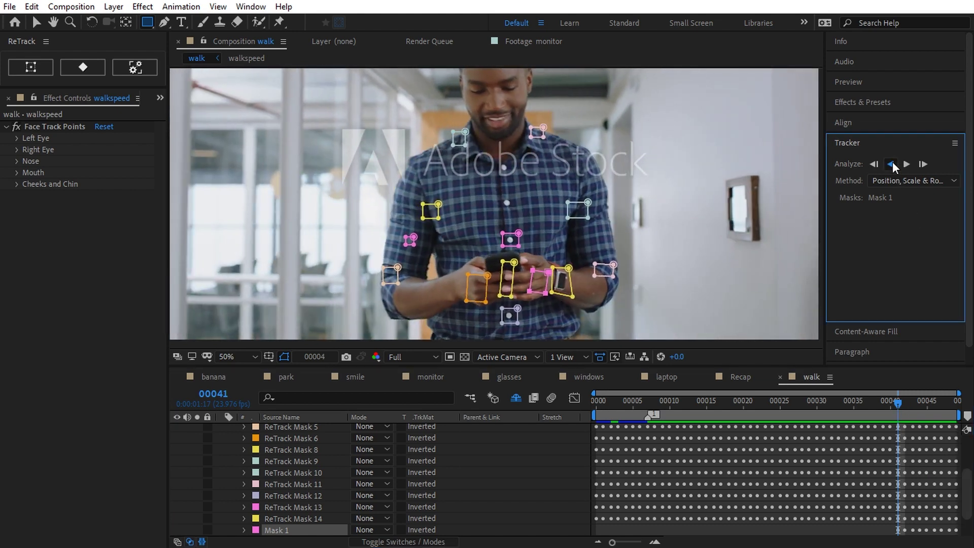
left_click_drag(604, 404, 647, 411)
Select the ReTrack Masks 1–5 and the Face Track Points effect together.
key("h")
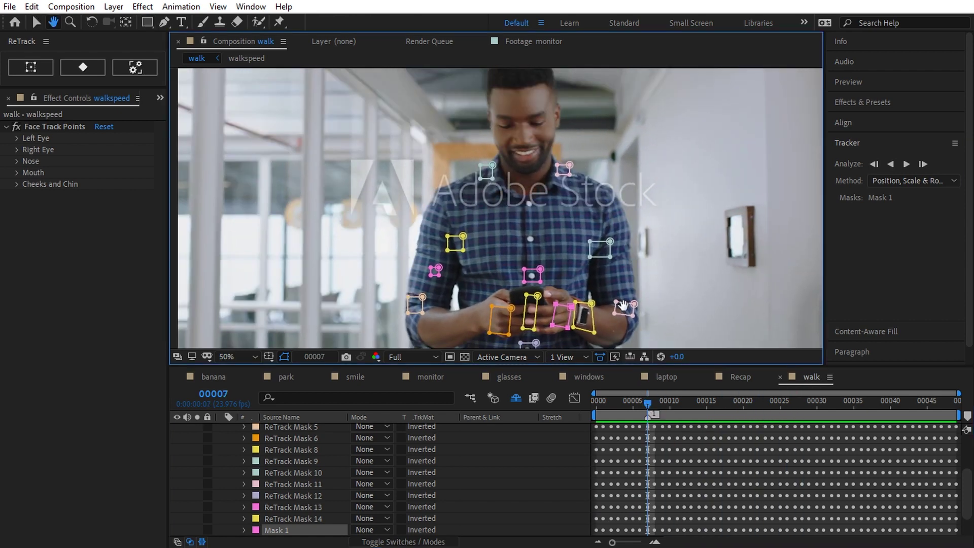
left_click_drag(615, 275, 623, 285)
key("v")
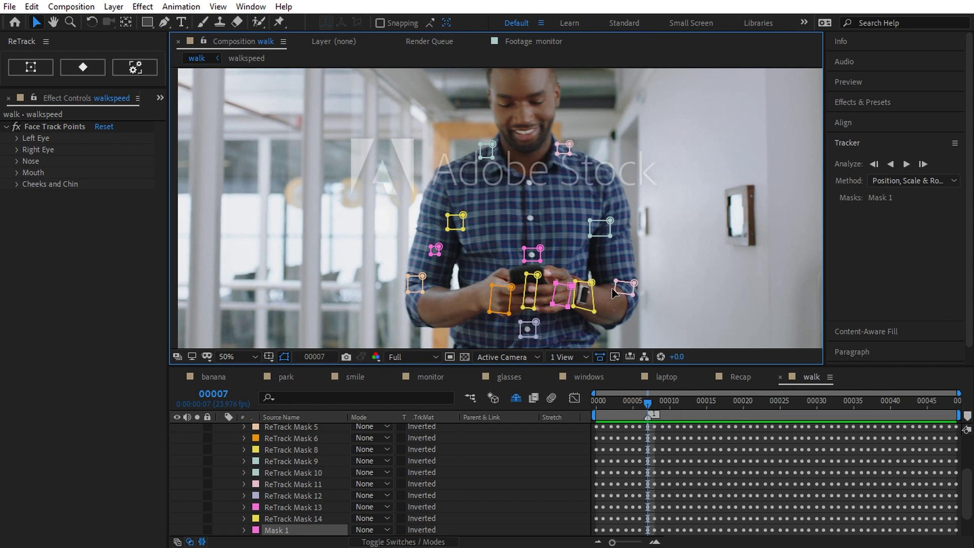
left_click(306, 429, "shift")
scroll(306, 435, "up", 3)
left_click(299, 464, "shift")
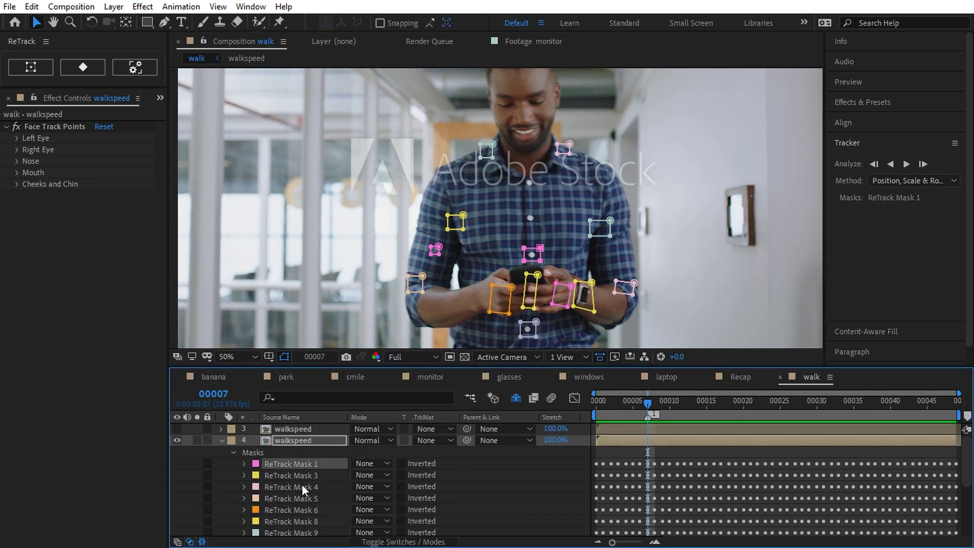
scroll(302, 484, "down", 3)
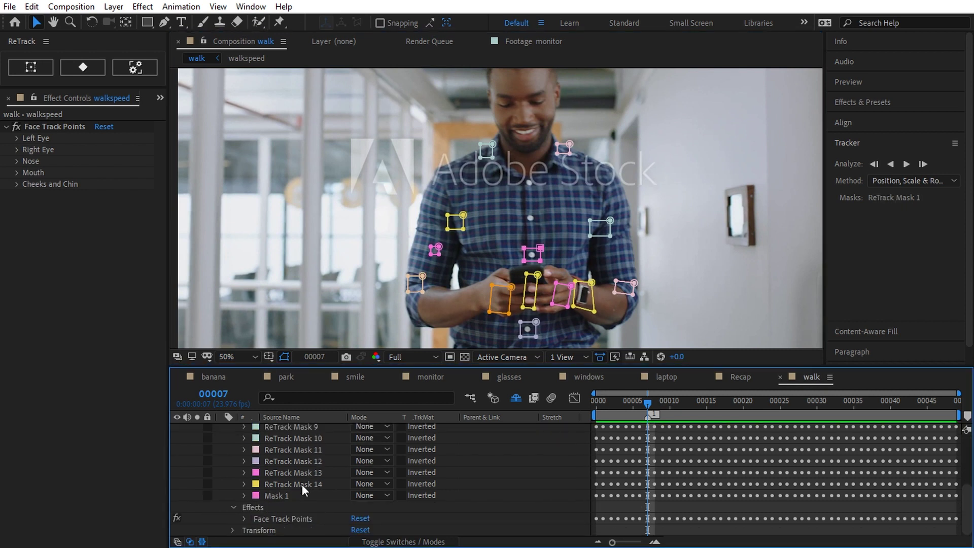
left_click(291, 517)
Run ReTrack on the selection and move the Retrack dialog over the footage.
left_click(30, 67)
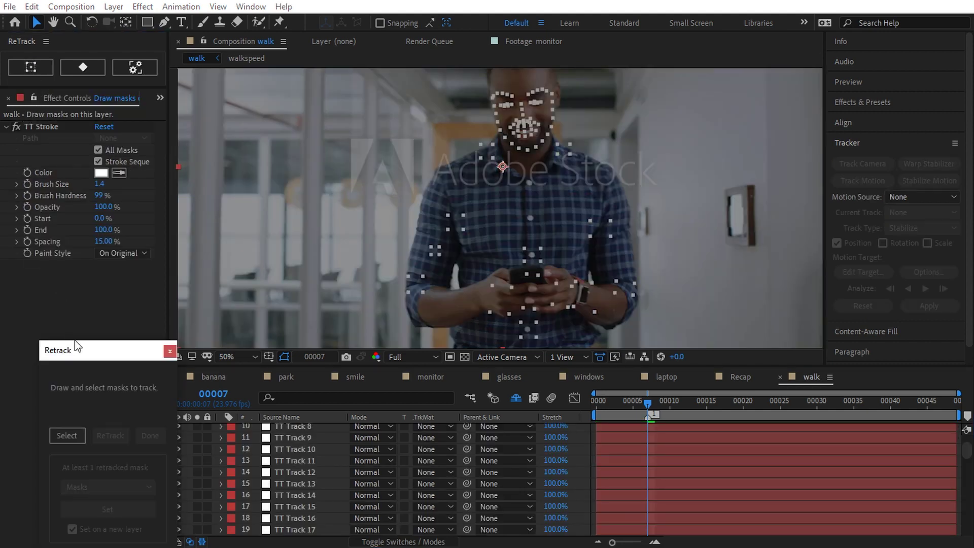
left_click_drag(75, 346, 216, 93)
scroll(494, 139, "up", 2)
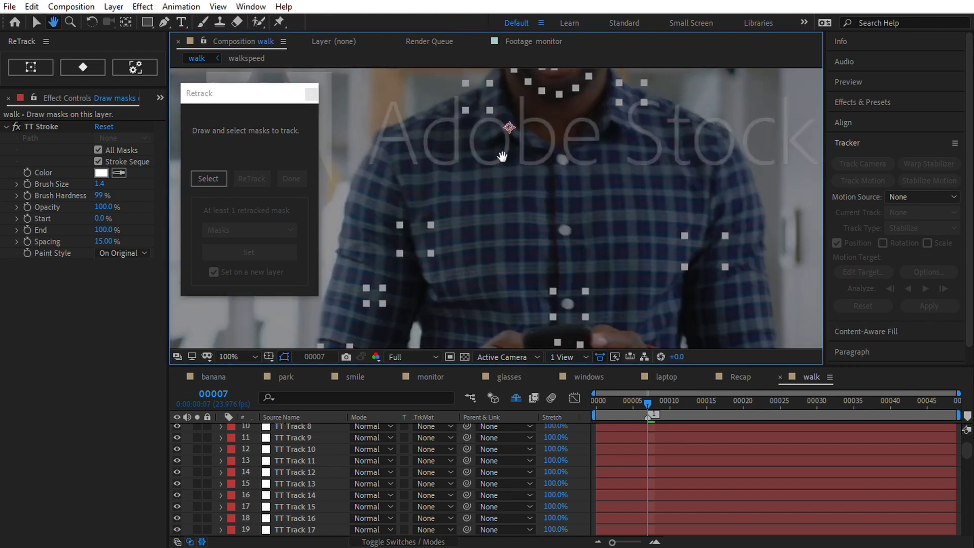
Draw a closed Pen mask around the face via temples, cheek, chin and jaw.
left_click(164, 22)
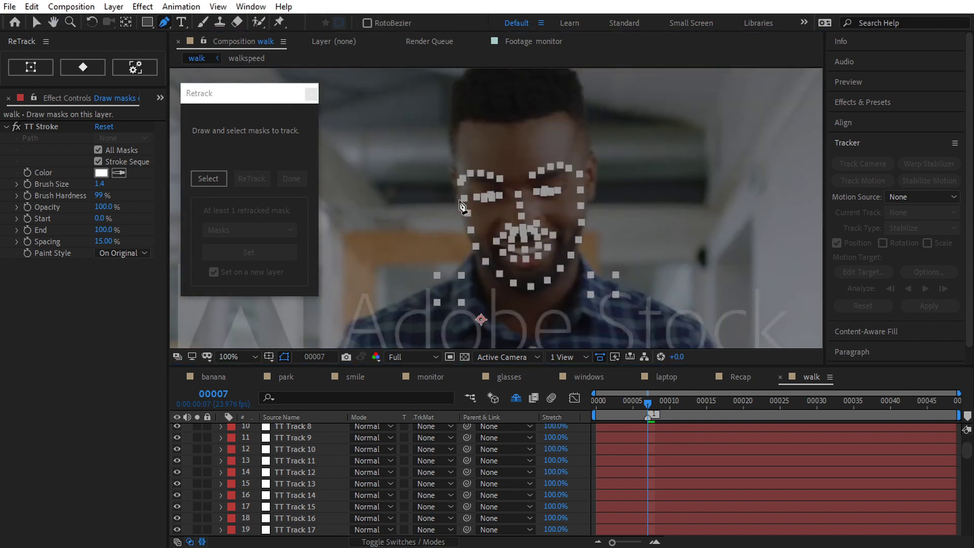
left_click(457, 181)
left_click(475, 246)
left_click(530, 287)
left_click(578, 237)
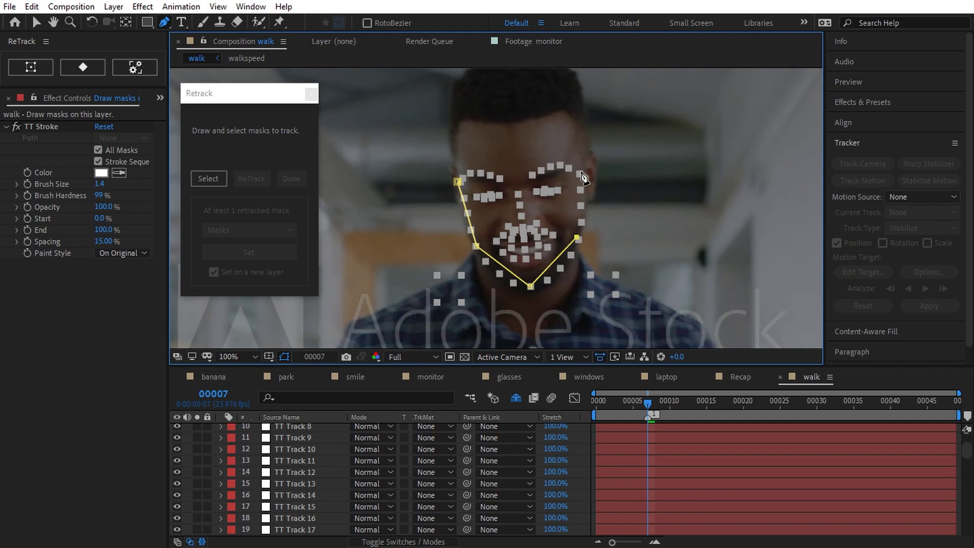
left_click(581, 171)
left_click(457, 181)
Select the face mask for retracking and check it at frames 00038 and 00046.
left_click(201, 178)
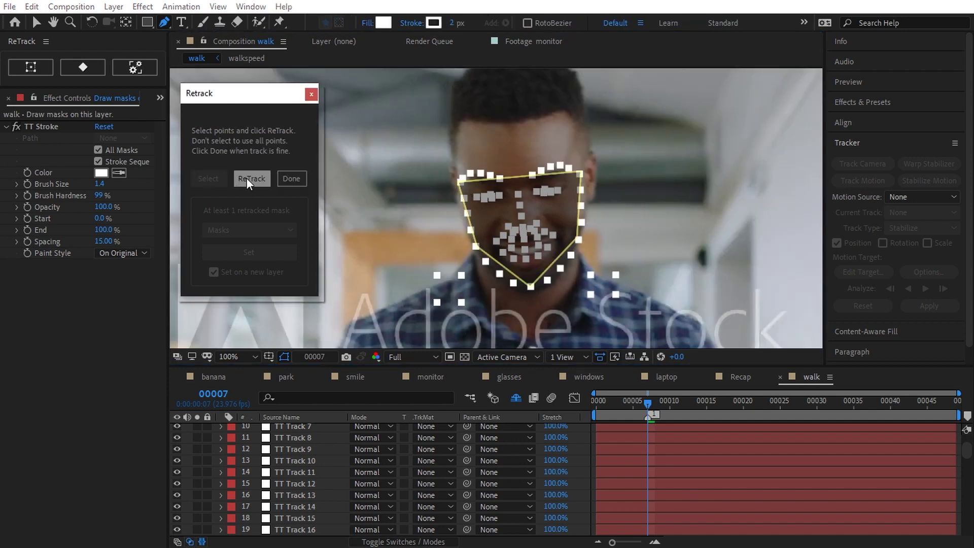
left_click_drag(650, 401, 872, 434)
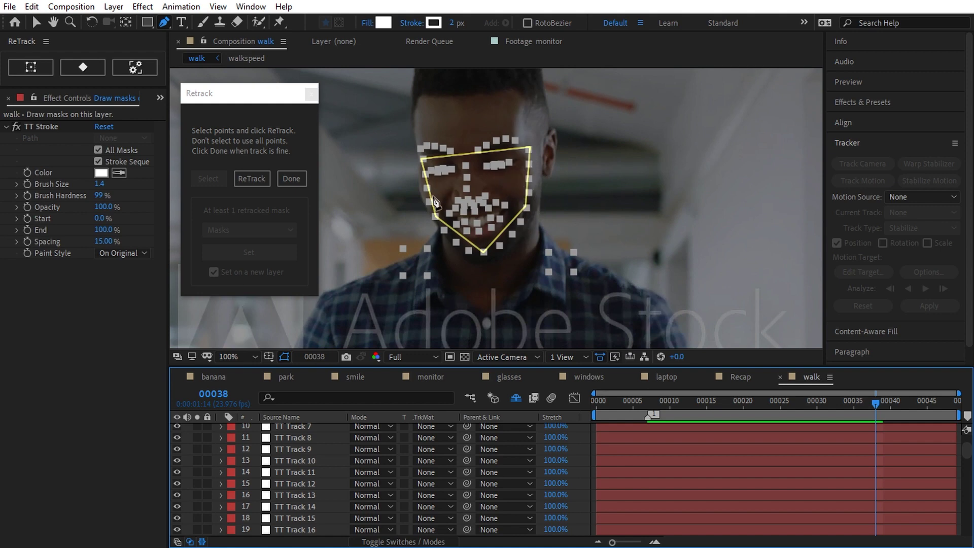
left_click_drag(873, 403, 643, 428)
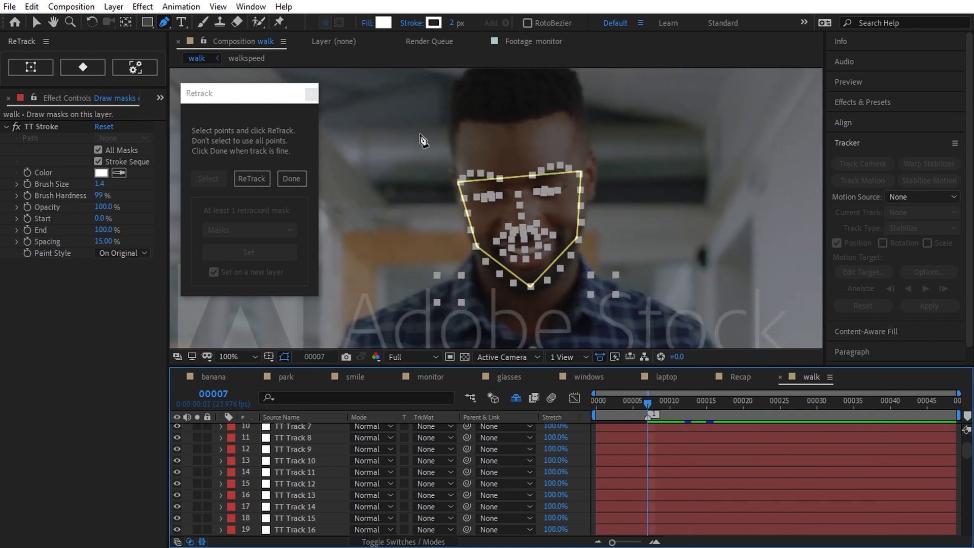
Retrack the face mask to the chin and surrounding track points and scrub ahead to check.
left_click(36, 22)
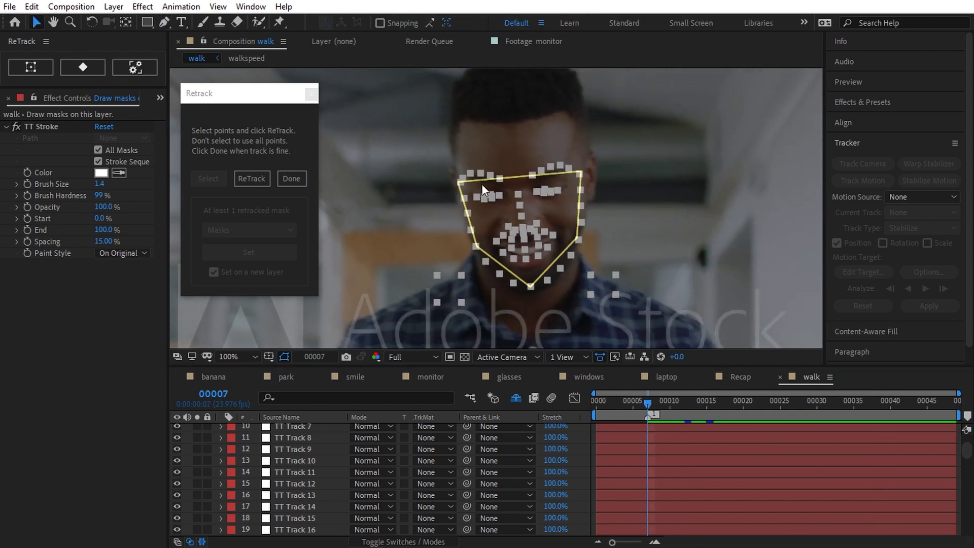
left_click(530, 286)
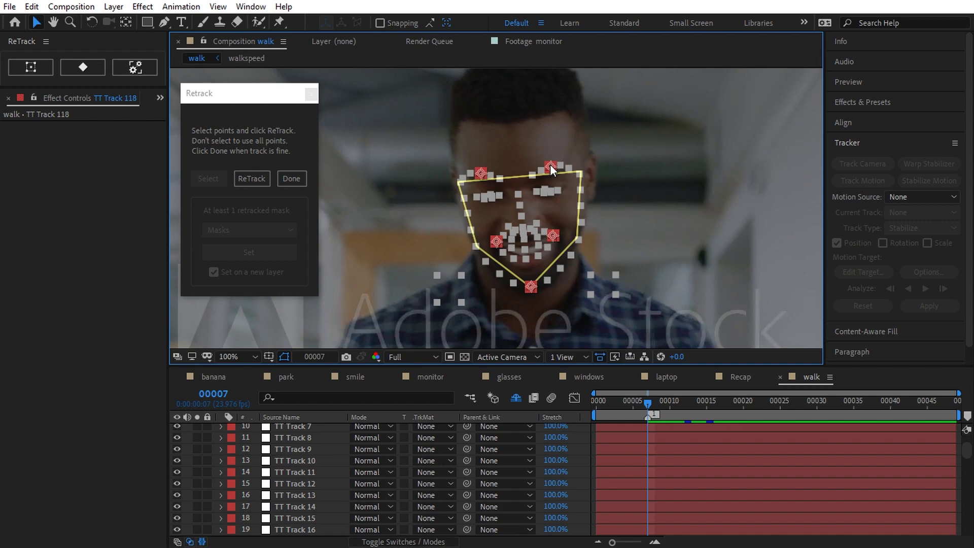
left_click(260, 178)
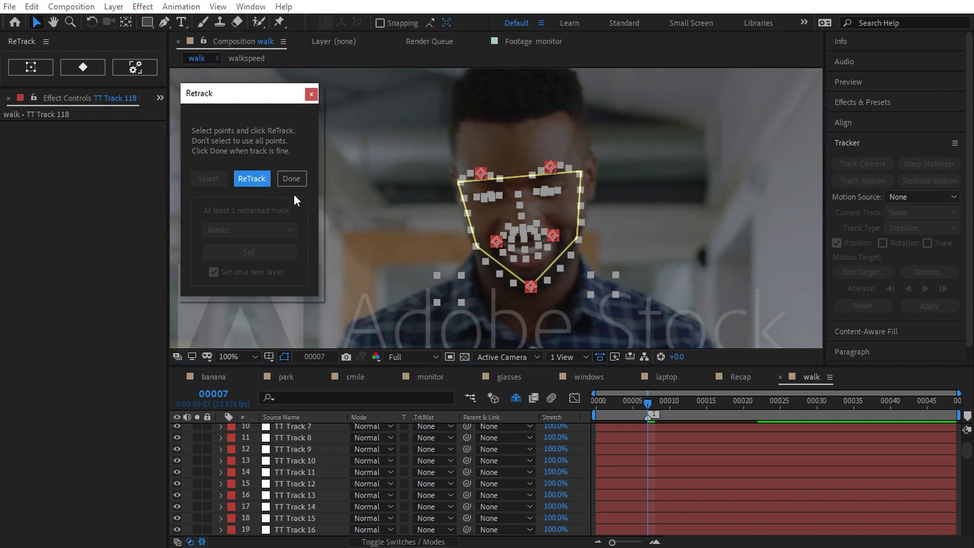
left_click_drag(654, 405, 811, 416)
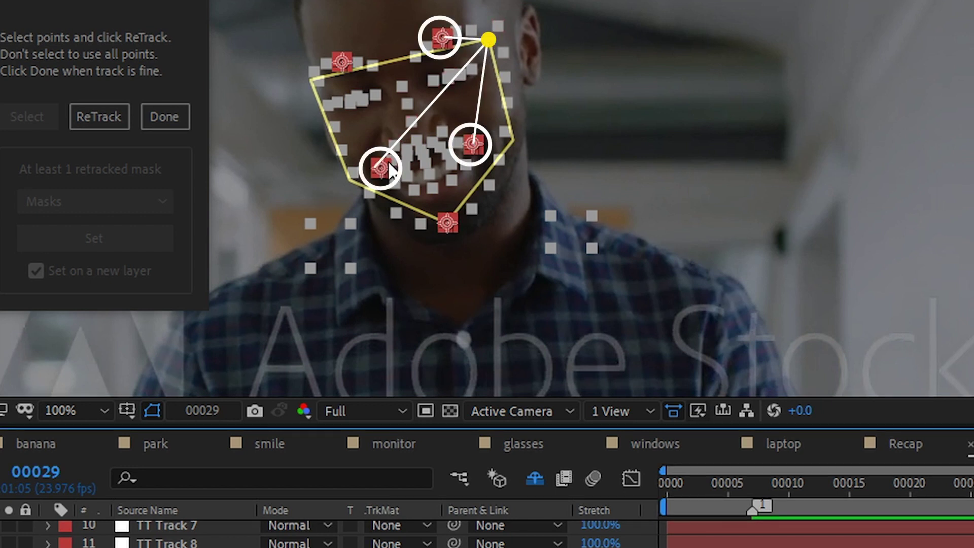
left_click(448, 227)
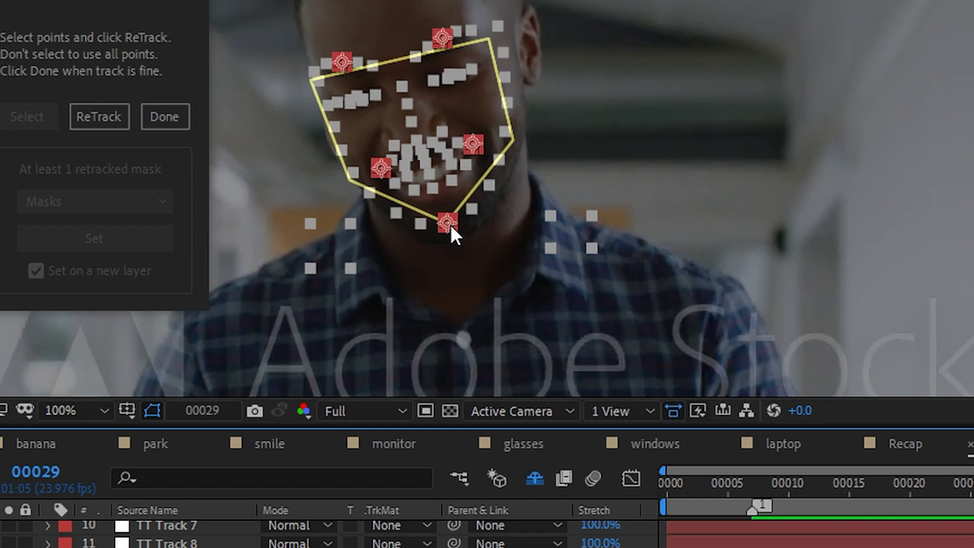
left_click(351, 180)
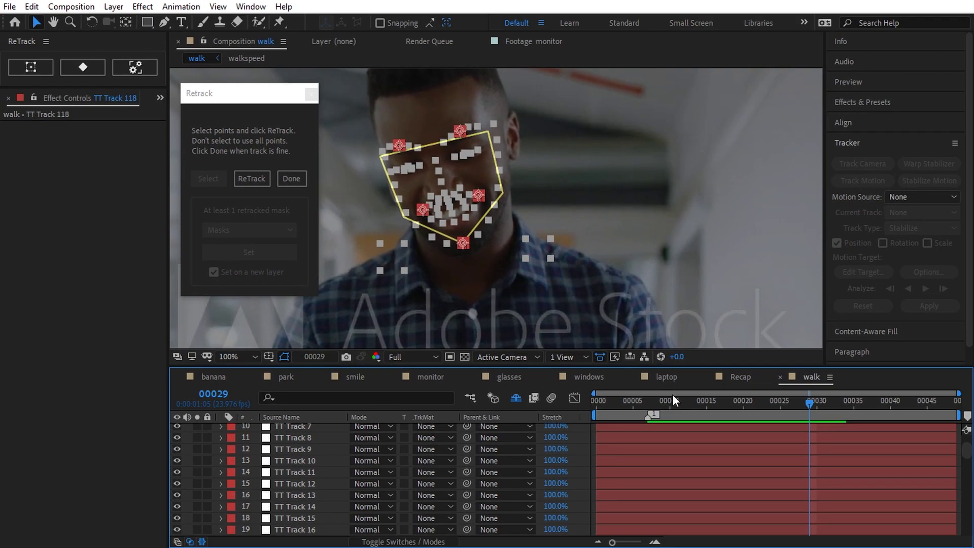
Finish the face mask and draw a vertical spine line from the waist up to the chin.
left_click_drag(671, 397, 648, 400)
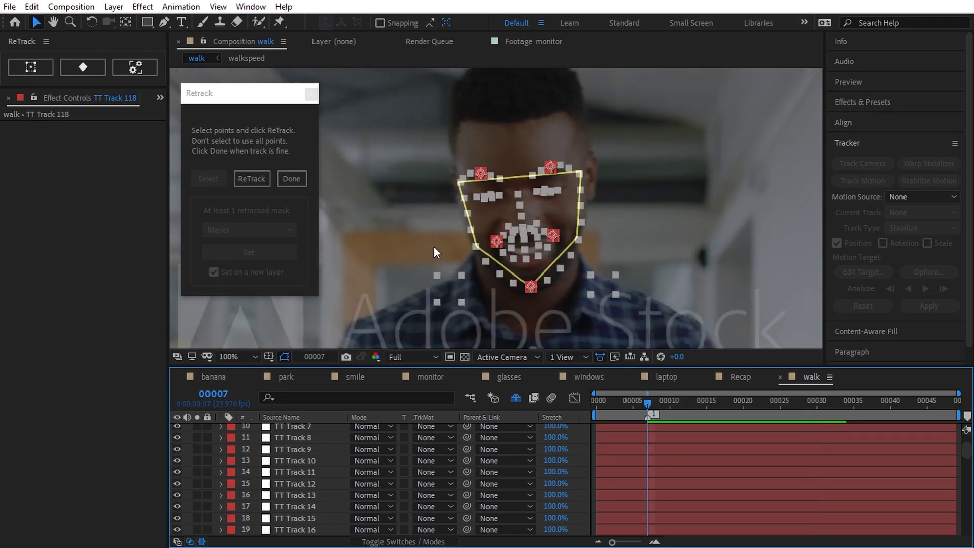
left_click(291, 178)
scroll(543, 298, "down", 2)
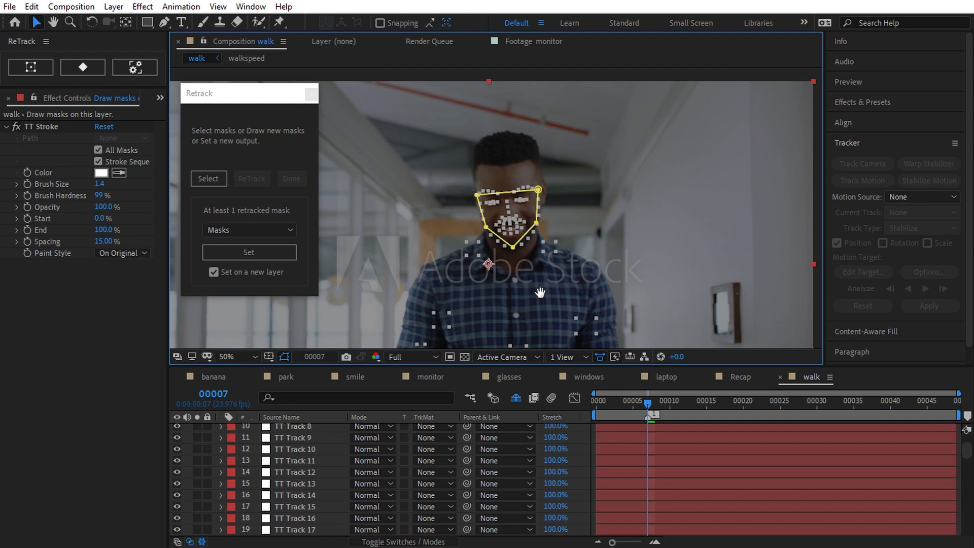
key("g")
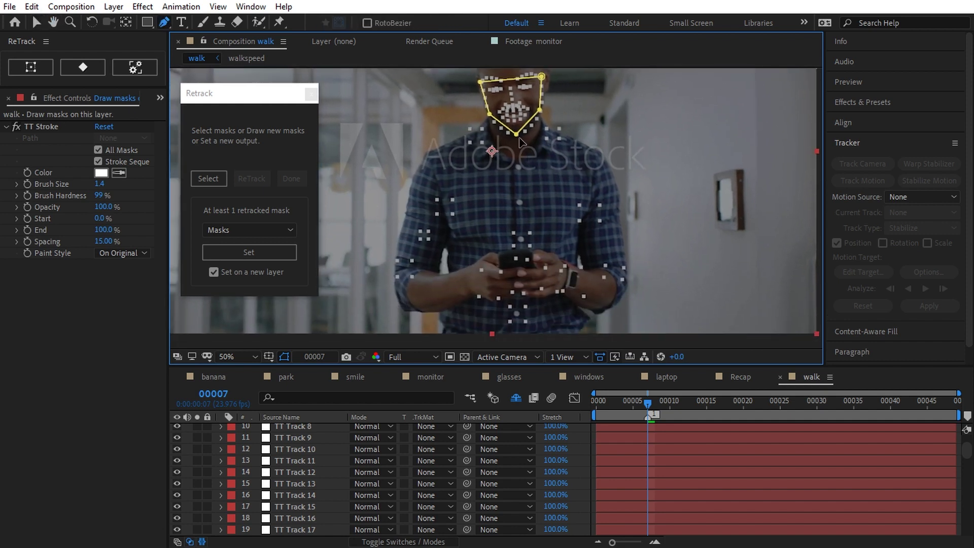
left_click(517, 313)
left_click_drag(516, 165, 517, 137)
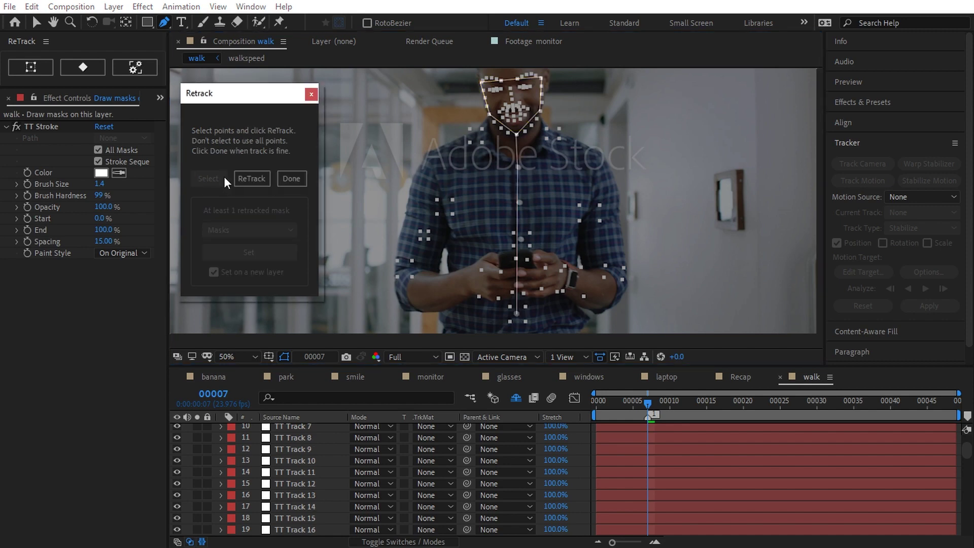
left_click_drag(647, 406, 750, 431)
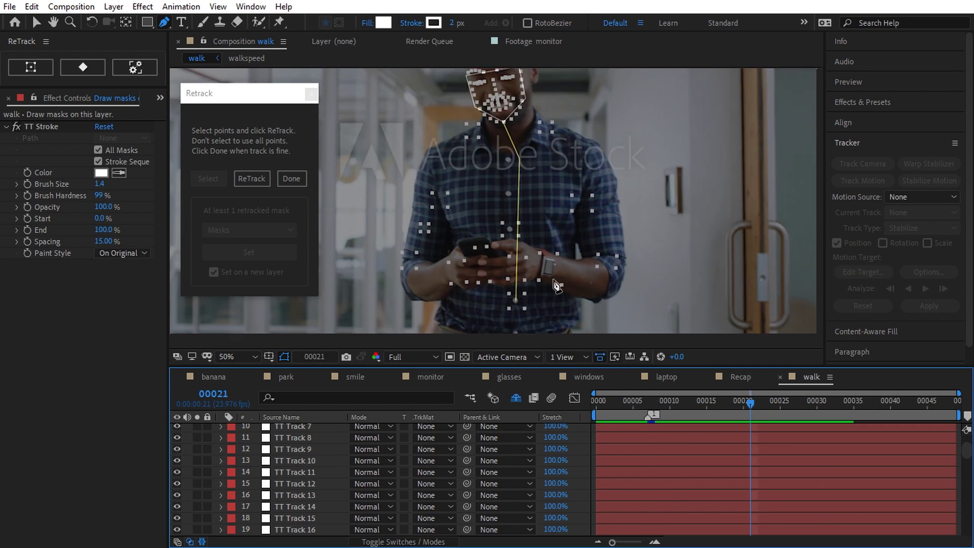
Retrack the spine line to the chin and chest track points at frame 7.
left_click_drag(696, 405, 648, 412)
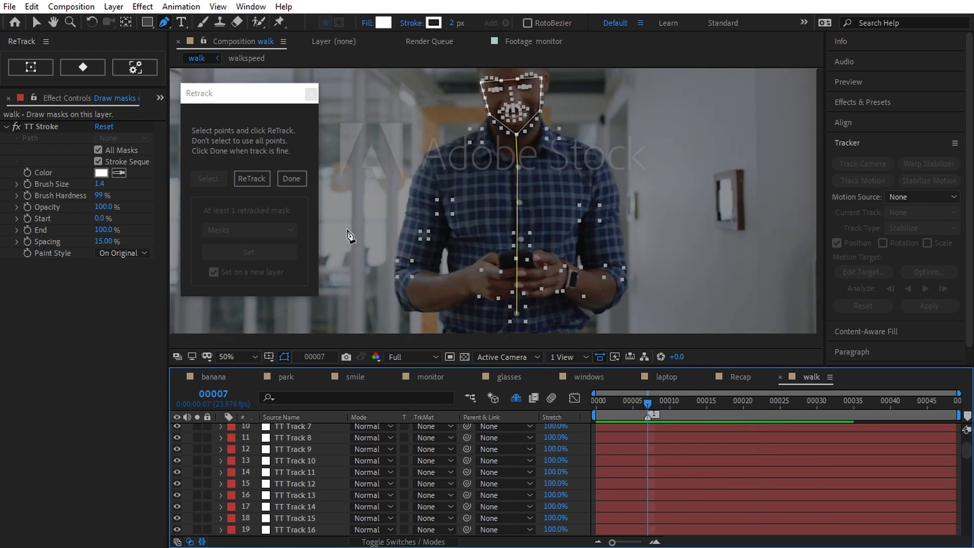
left_click(501, 208)
key("v")
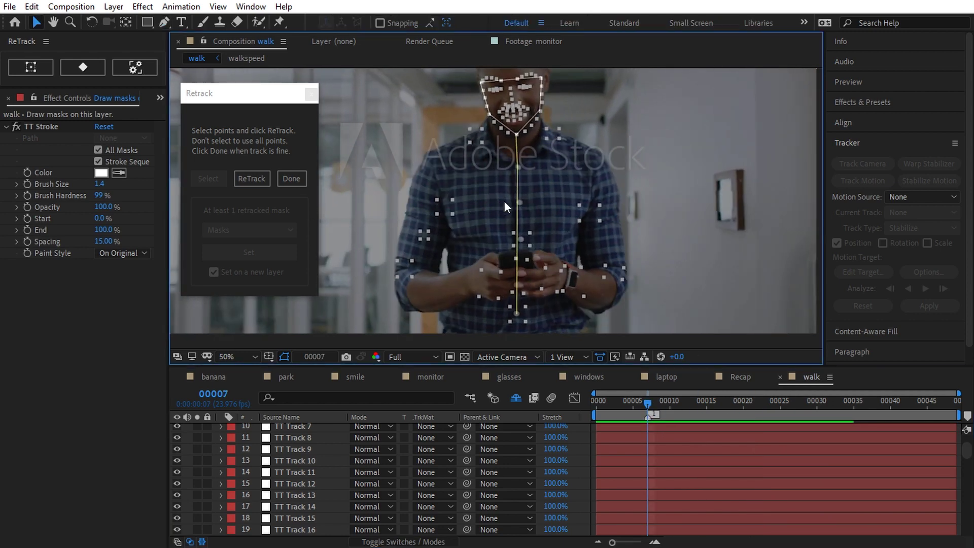
left_click(516, 134)
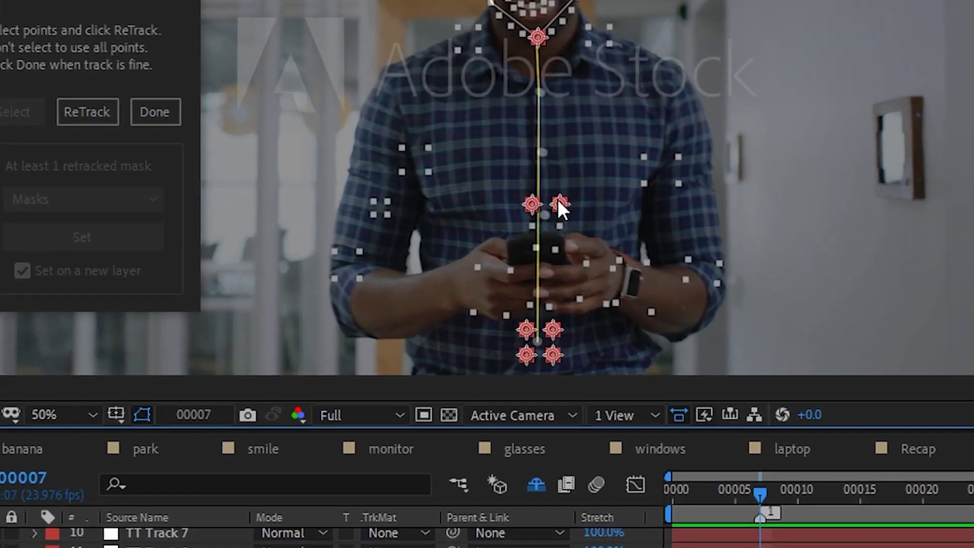
left_click(530, 233, "shift")
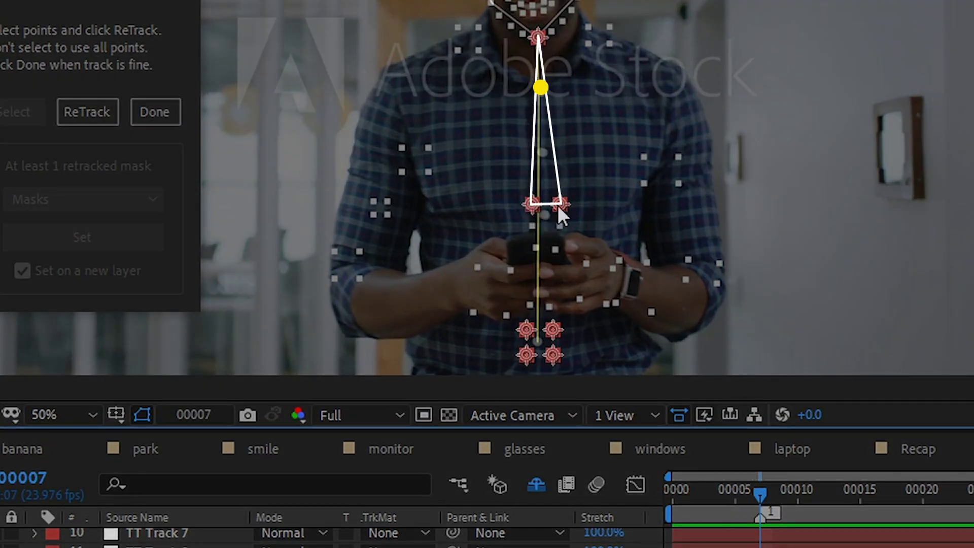
left_click(92, 107)
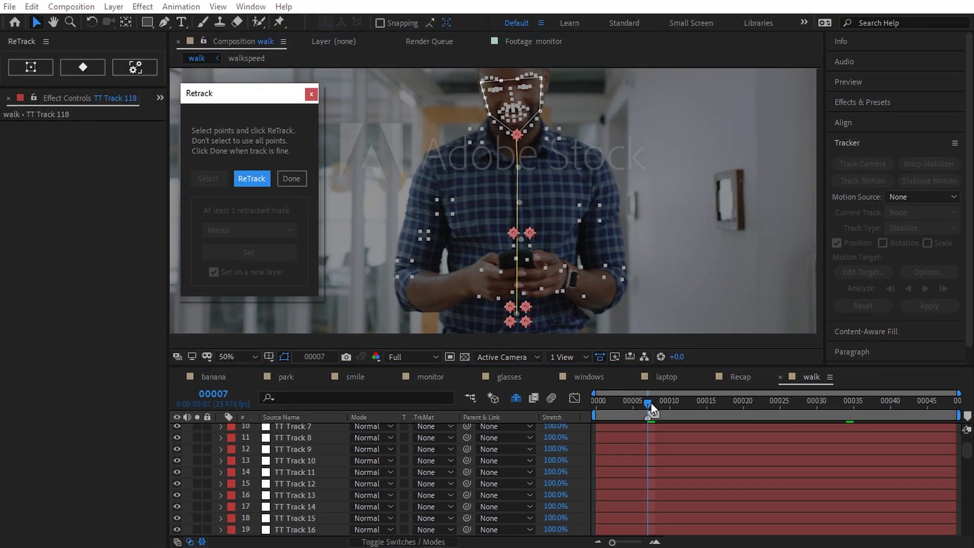
left_click_drag(650, 403, 654, 431)
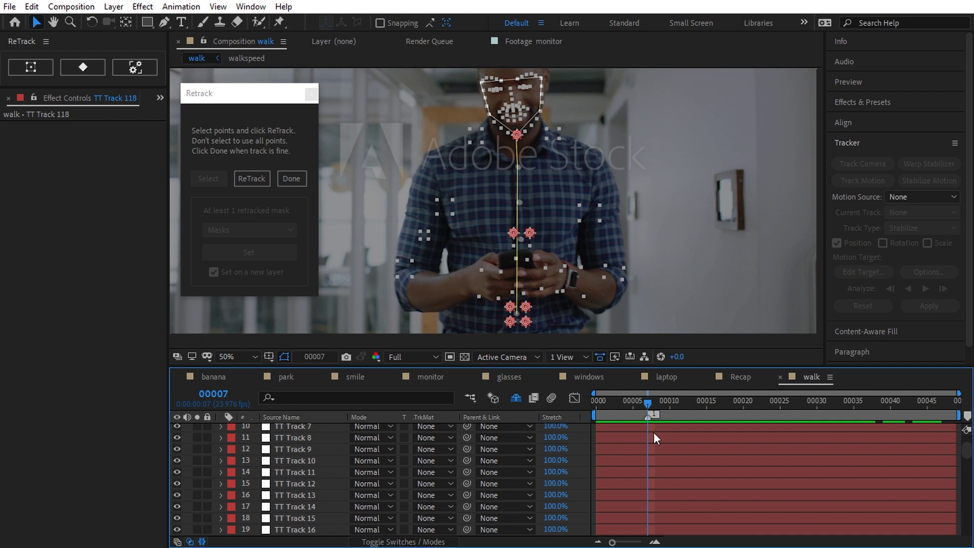
Frame the man's face and finish retracking the spine mask.
scroll(540, 210, "up", 2)
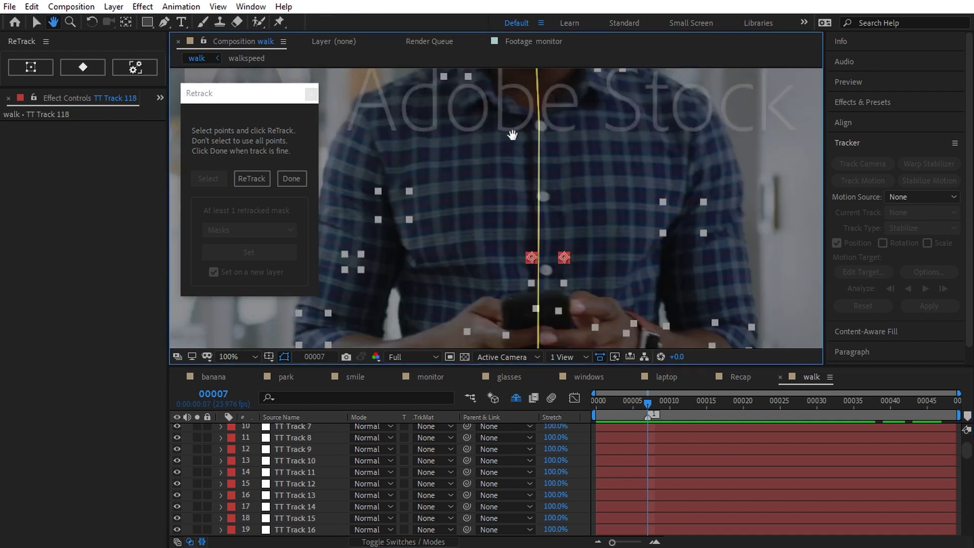
left_click_drag(488, 178, 473, 245)
left_click(81, 66)
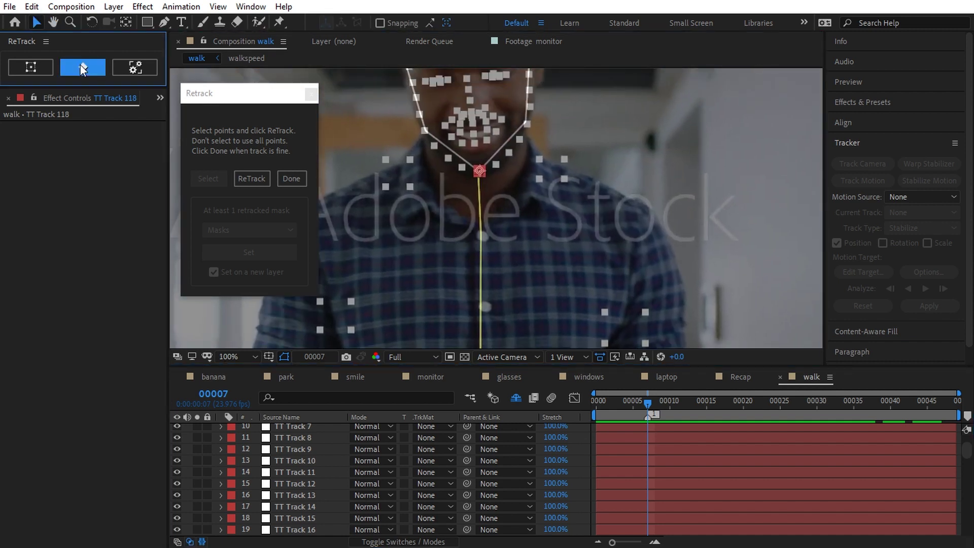
left_click(292, 178)
left_click(481, 234)
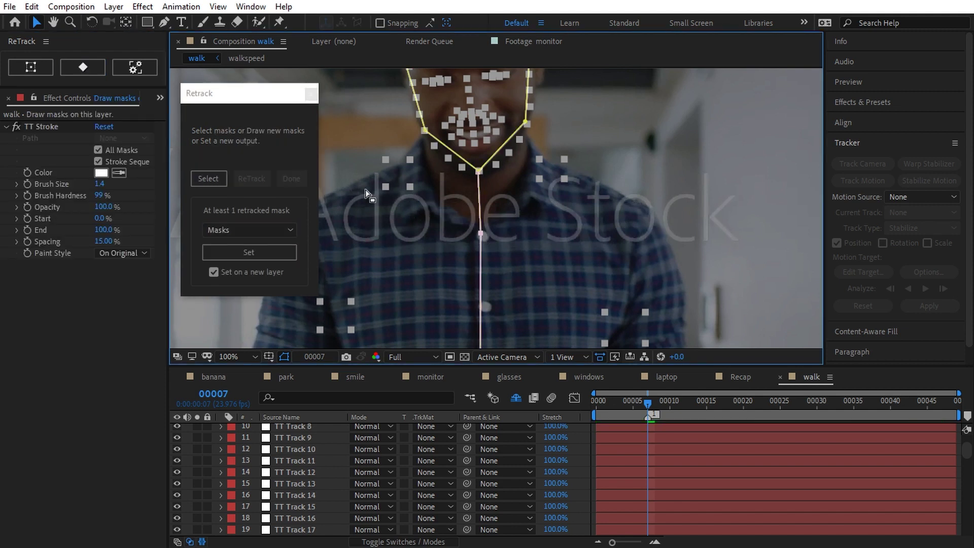
Keyframe the face and spine masks onto the Draw masks layer via ReTrack Set, then review.
left_click(92, 68)
left_click_drag(99, 403, 681, 105)
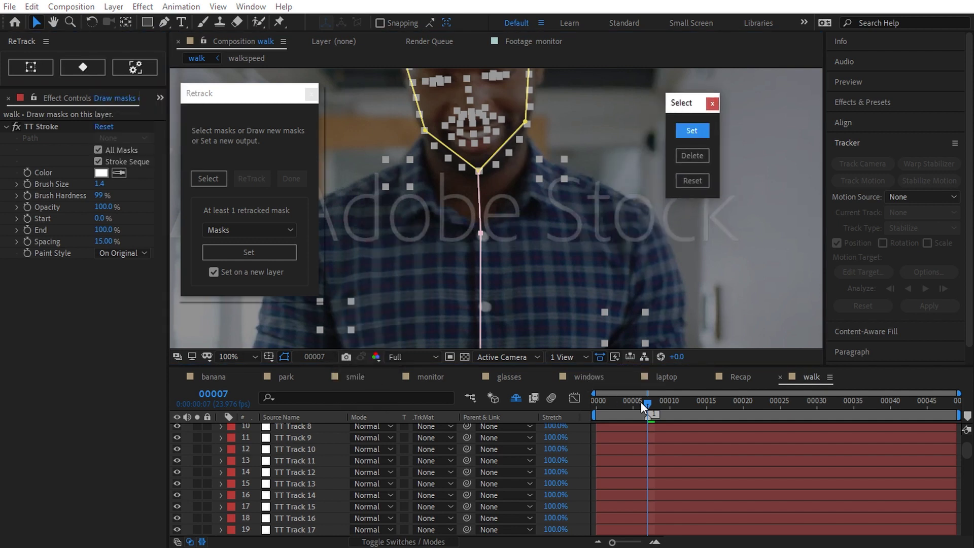
left_click_drag(641, 401, 578, 406)
left_click(427, 222)
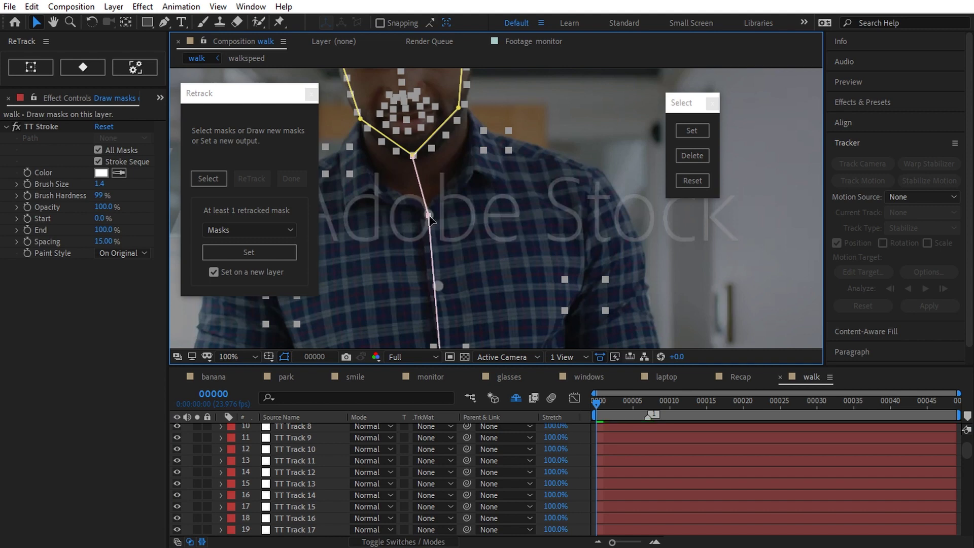
left_click(633, 401)
left_click(650, 401)
left_click(692, 130)
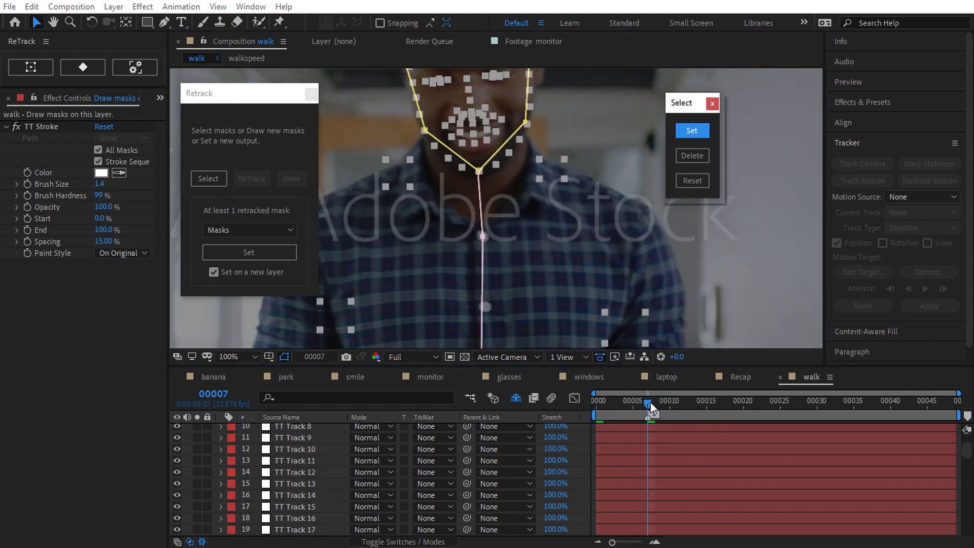
left_click(687, 401)
left_click_drag(687, 401, 696, 432)
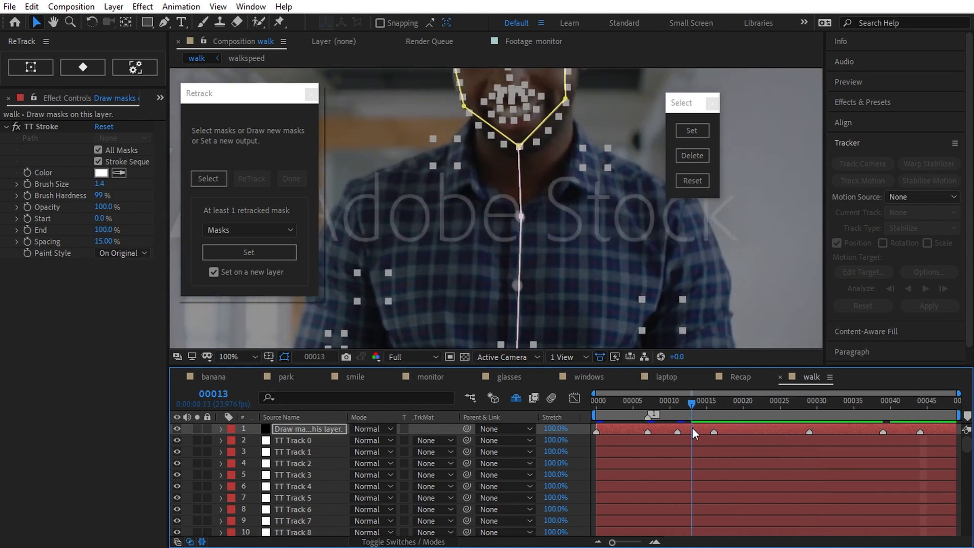
left_click(713, 103)
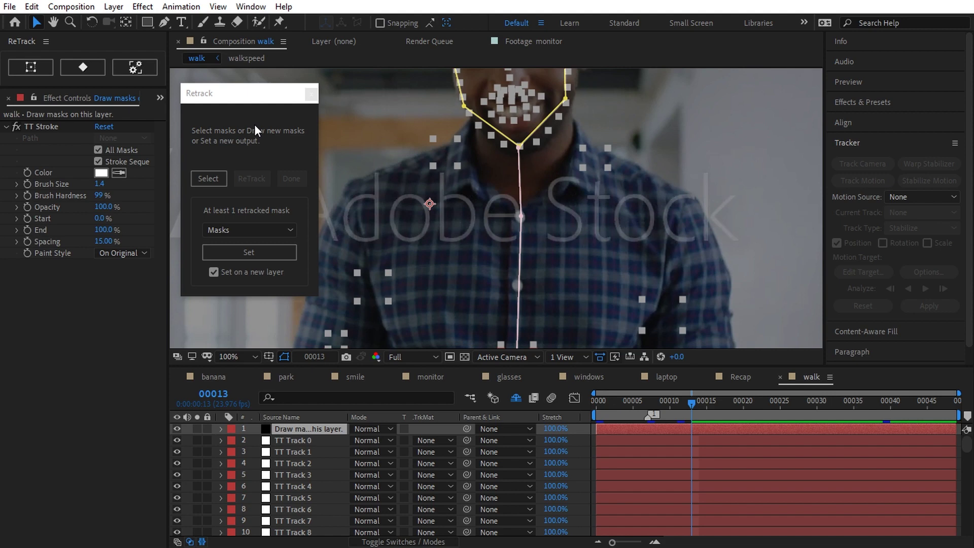
key("comma")
key("comma")
left_click_drag(664, 406, 645, 444)
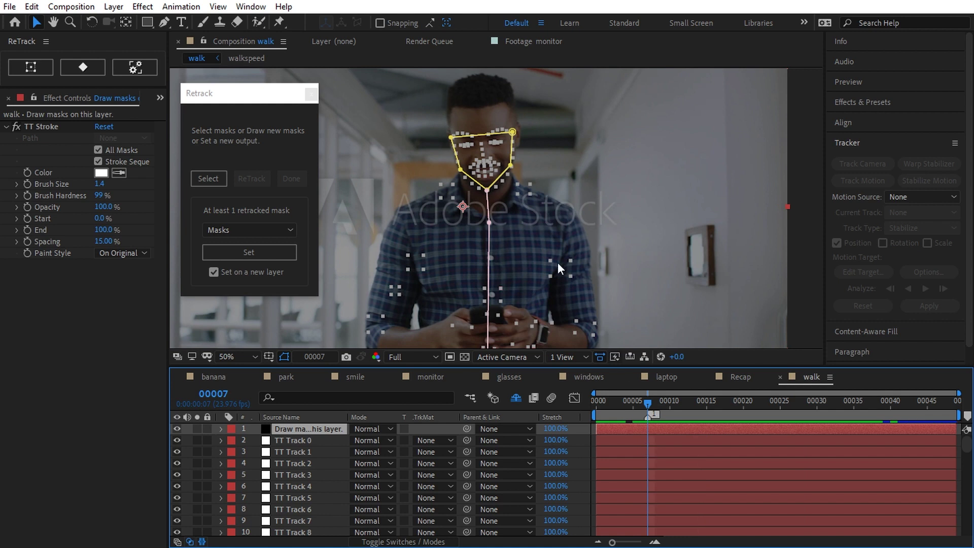
Draw the left arm mask from shoulder through elbow to hand and start selecting track points.
key("g")
left_click(446, 218)
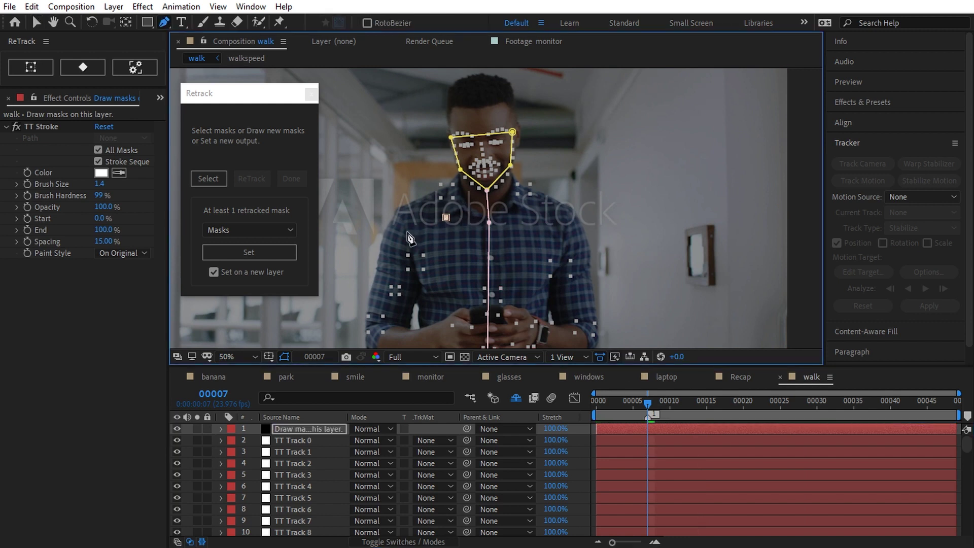
left_click(407, 232)
scroll(396, 287, "down", 2)
left_click(374, 299)
left_click(443, 294)
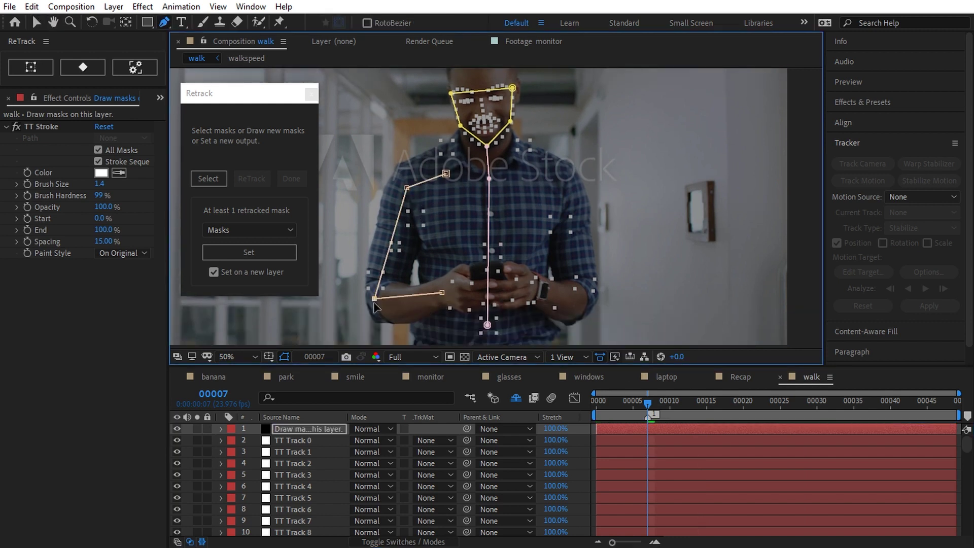
left_click_drag(375, 299, 373, 304)
left_click(208, 178)
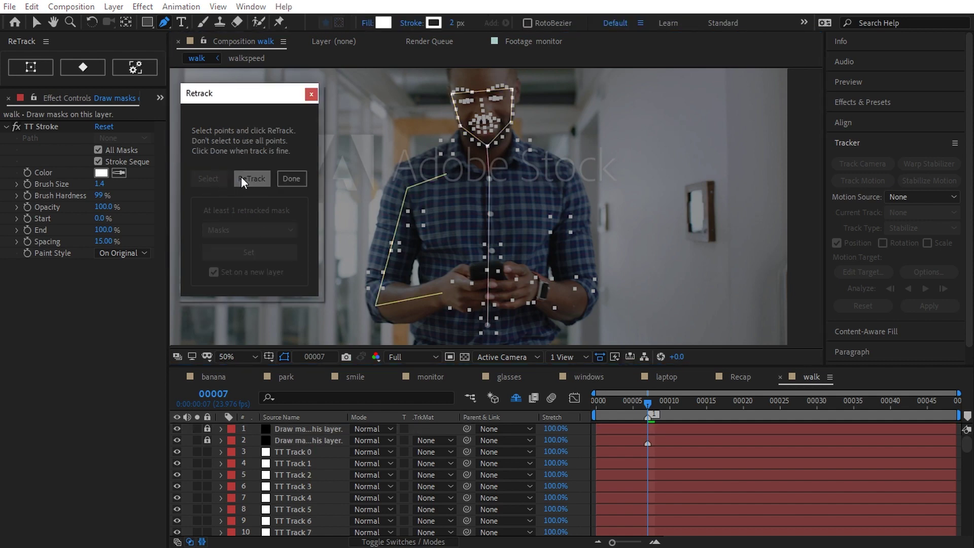
mouse_move(647, 400)
left_mouse_down()
mouse_move(595, 401)
mouse_move(574, 389)
mouse_move(950, 439)
mouse_move(644, 442)
left_mouse_up()
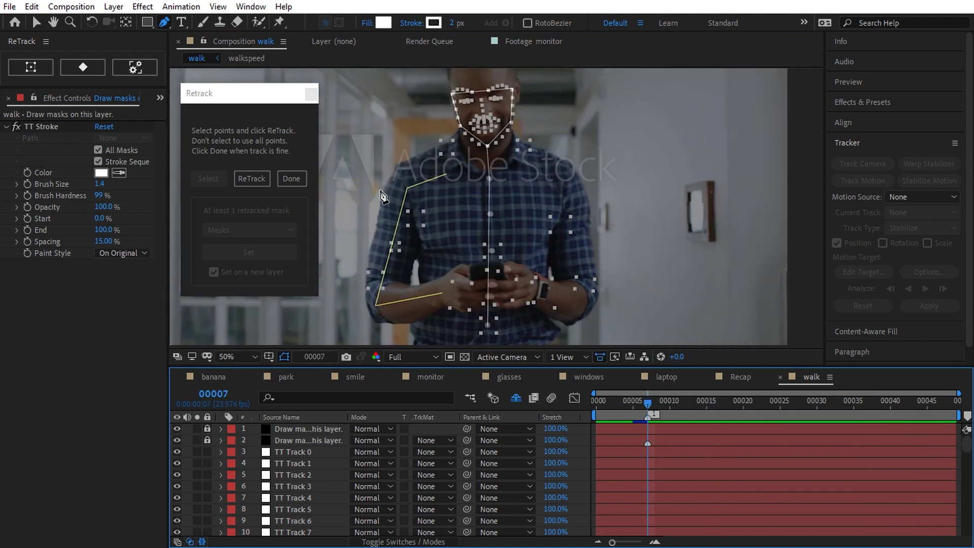
Finish the left arm, then draw the right arm mask from shoulder to hand and start retracking it.
left_click(291, 178)
left_click(528, 166)
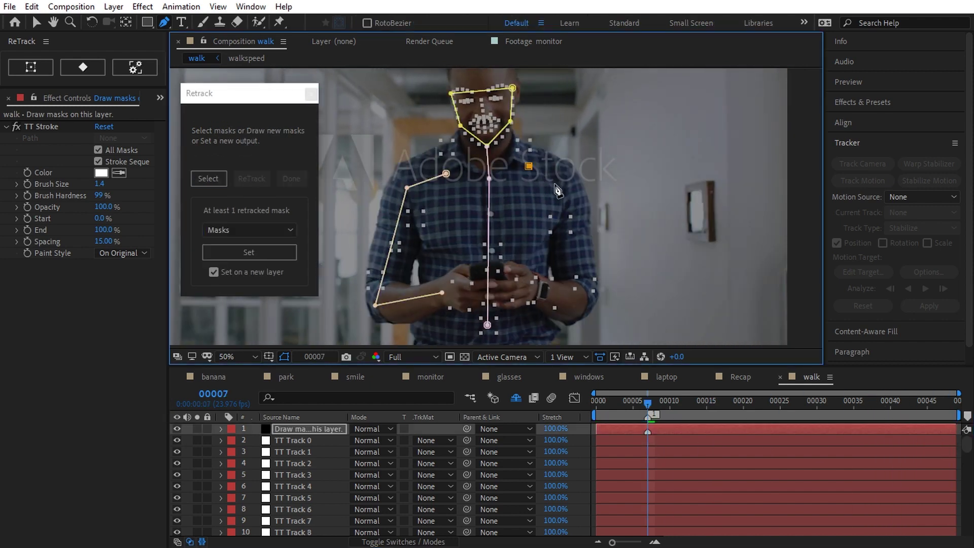
left_click(570, 184)
left_click(589, 303)
left_click(544, 294)
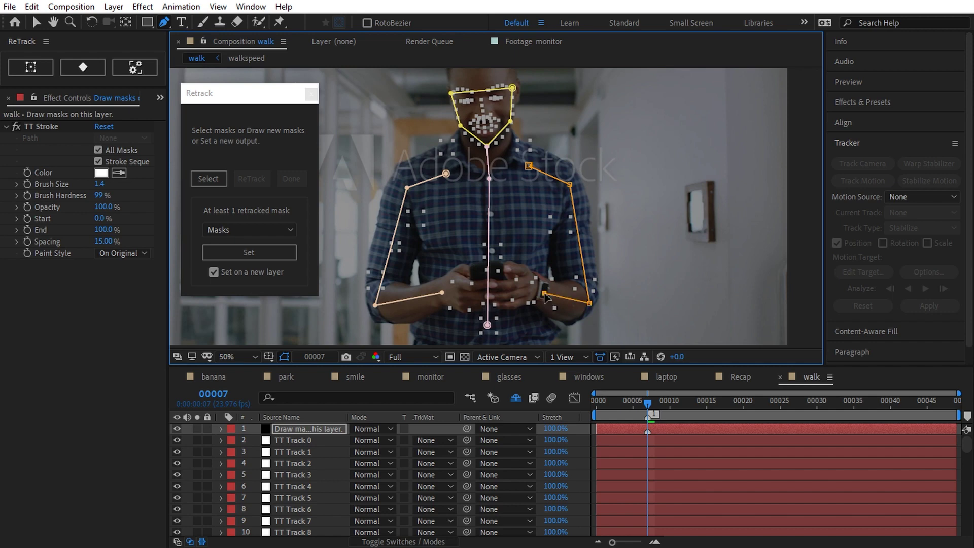
left_click(211, 181)
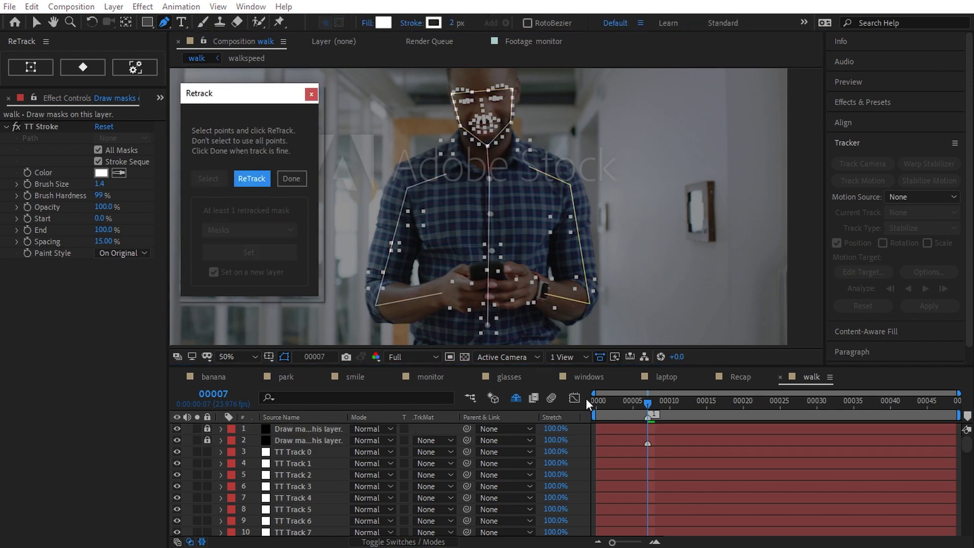
left_click(650, 401)
left_click_drag(650, 400, 635, 428)
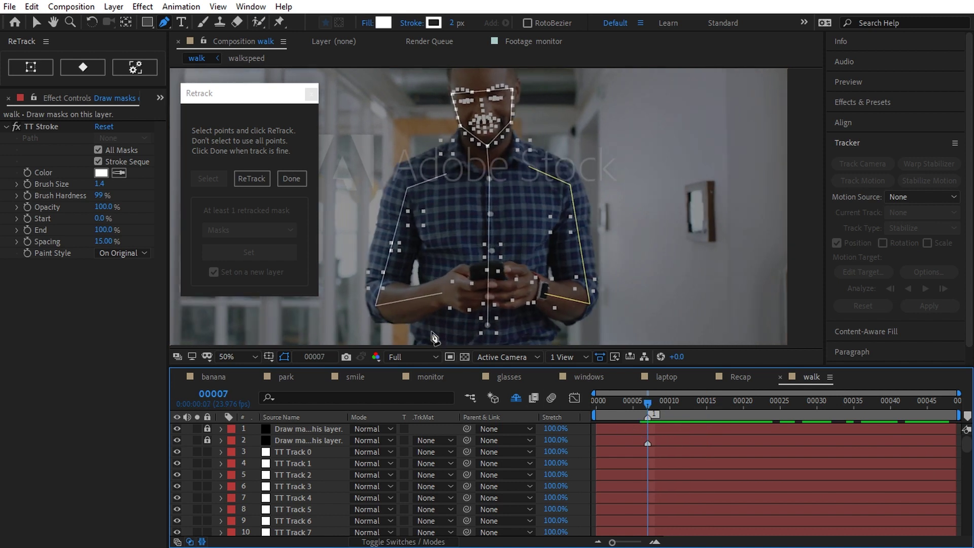
Finish the right arm and add a short left-hand mask ready for retracking.
left_click(292, 179)
left_click(443, 297)
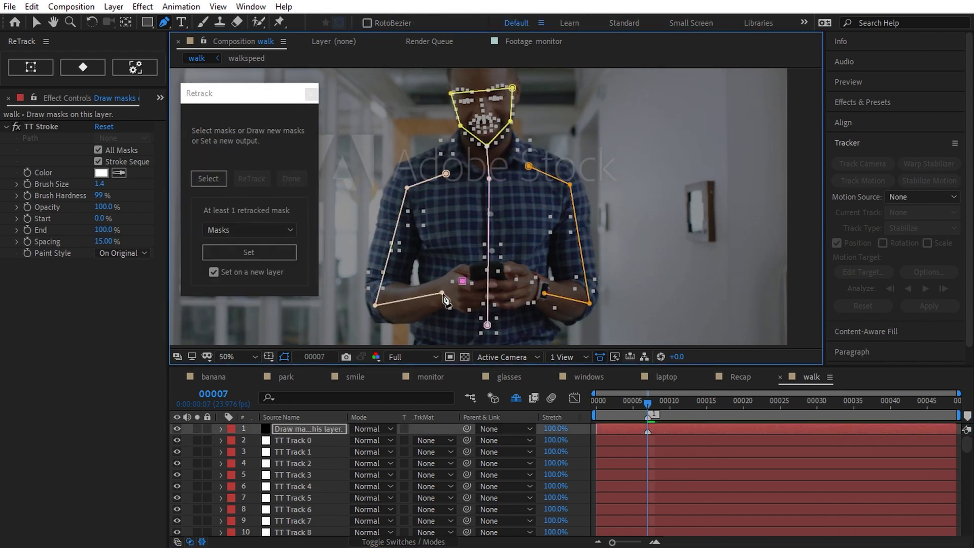
left_click(443, 294)
left_click(209, 179)
mouse_move(645, 401)
left_mouse_down()
mouse_move(909, 438)
mouse_move(652, 434)
left_mouse_up()
Retrack the drifting left-hand track point and finish the left hand.
left_click(461, 295)
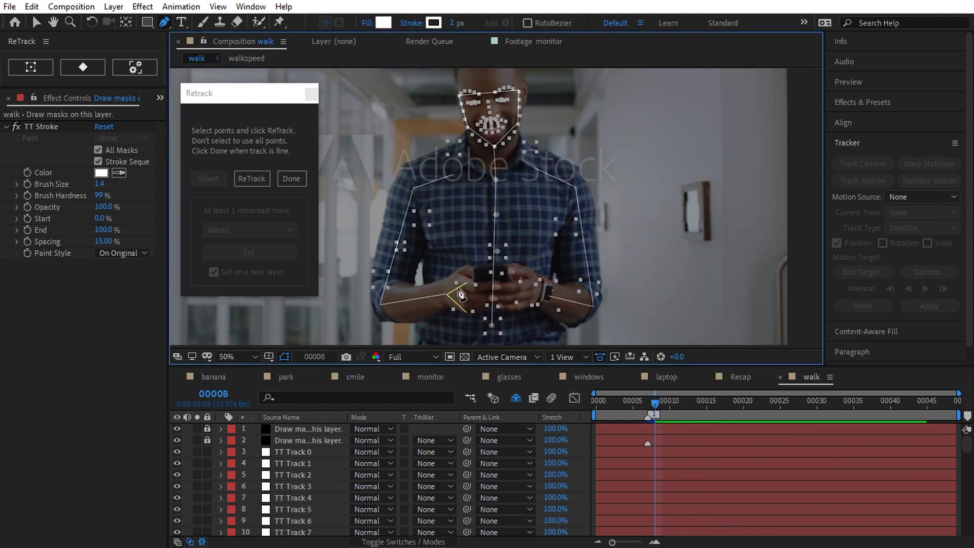
key("v")
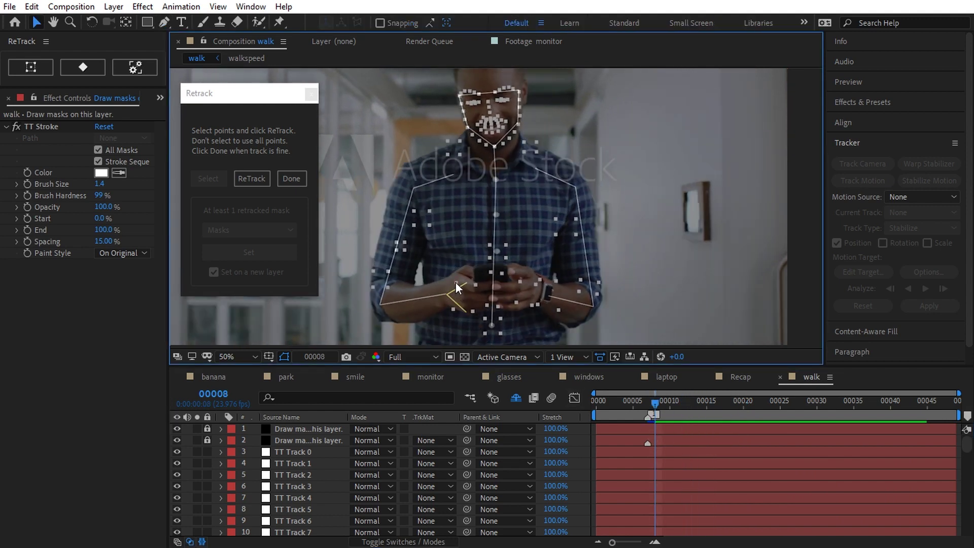
left_click(455, 282)
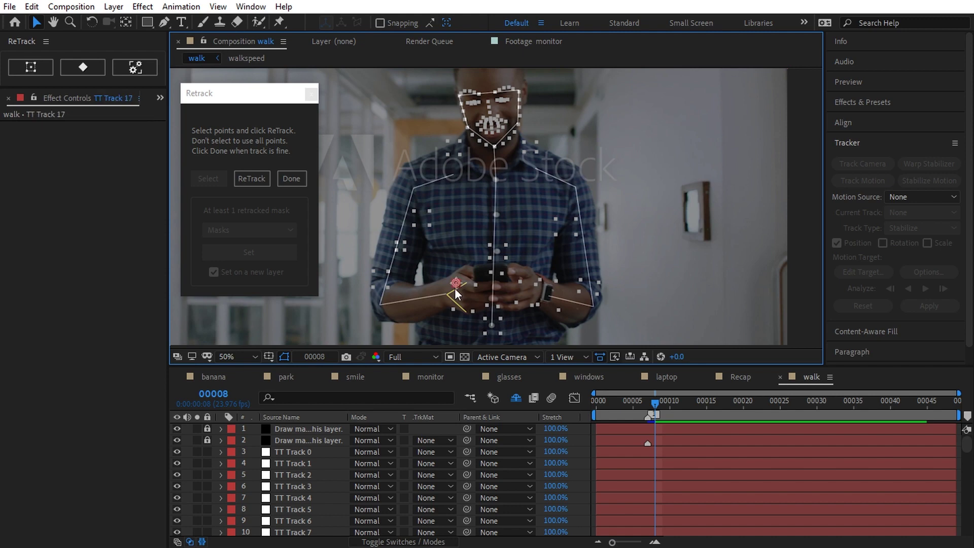
left_click(253, 180)
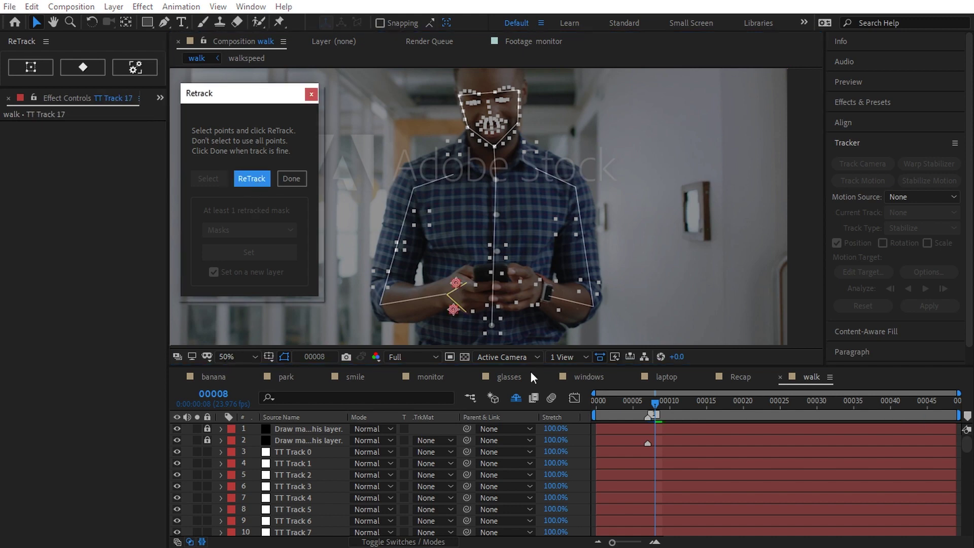
left_click_drag(655, 405, 868, 409)
left_click(296, 175)
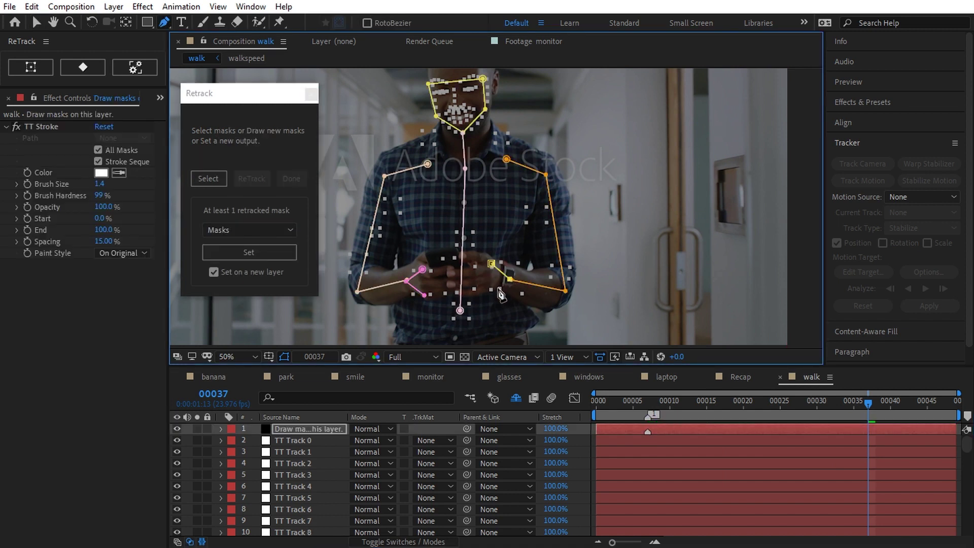
Retrack the right hand mask to four right-hand track points at frame 13.
left_click(208, 178)
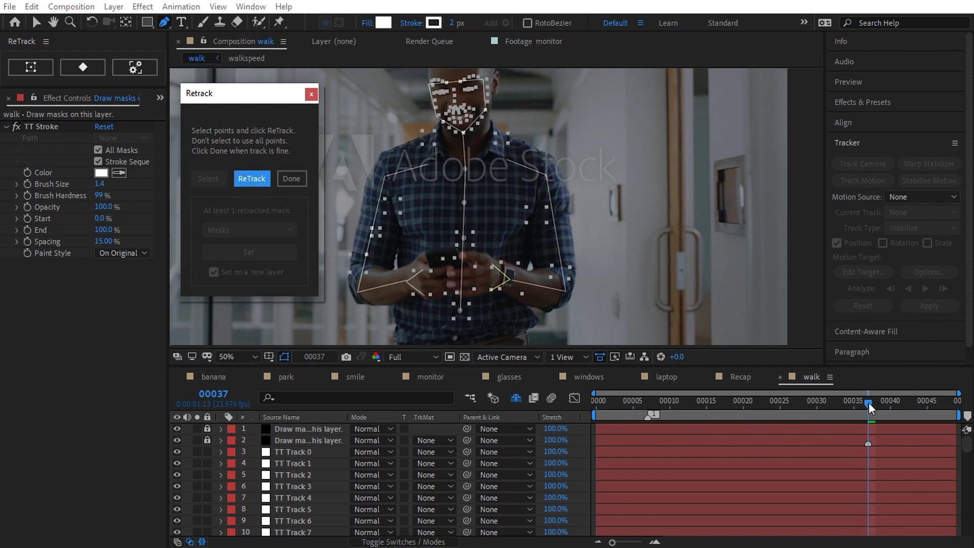
mouse_move(870, 409)
left_mouse_down()
mouse_move(646, 412)
mouse_move(858, 431)
mouse_move(869, 421)
left_mouse_up()
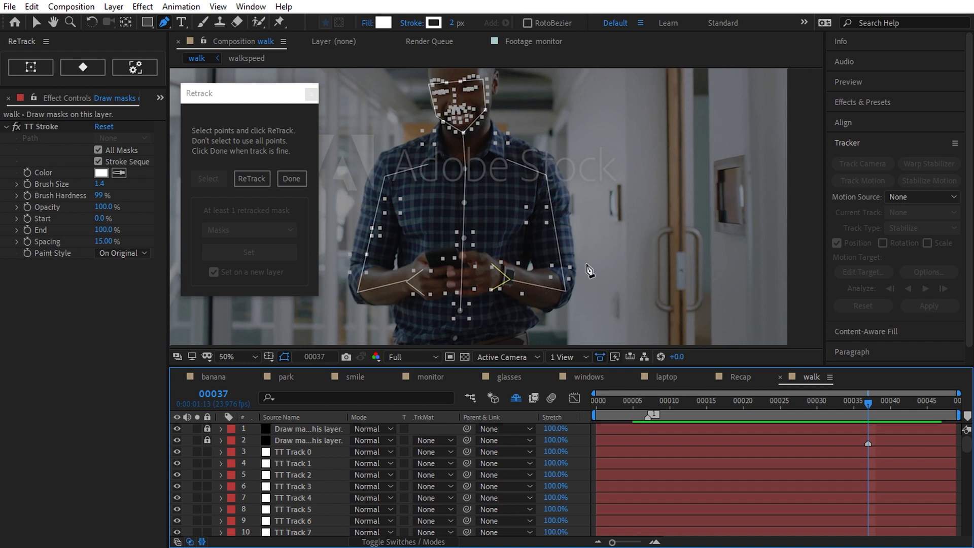
key("v")
left_click(501, 288)
left_click(502, 262, "shift")
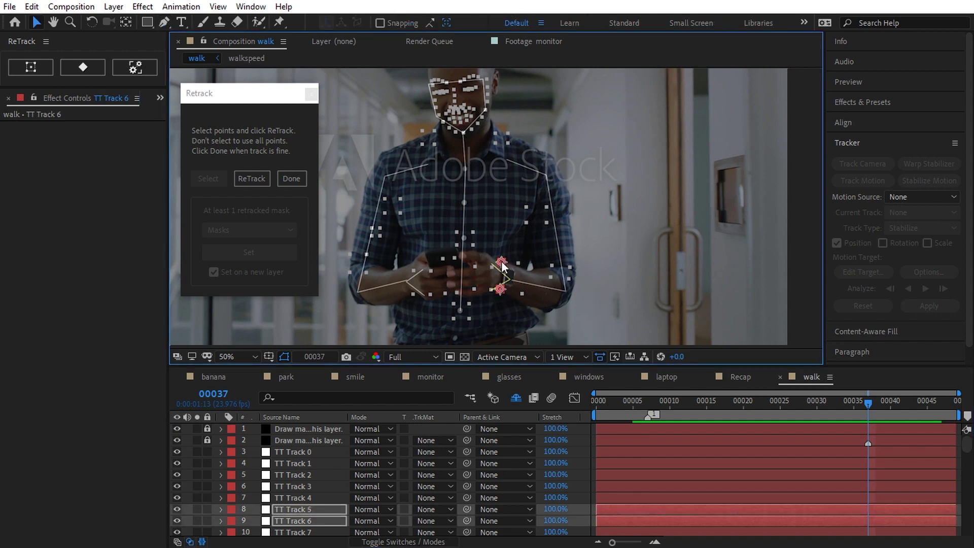
left_click(518, 264, "shift")
left_click(522, 294, "shift")
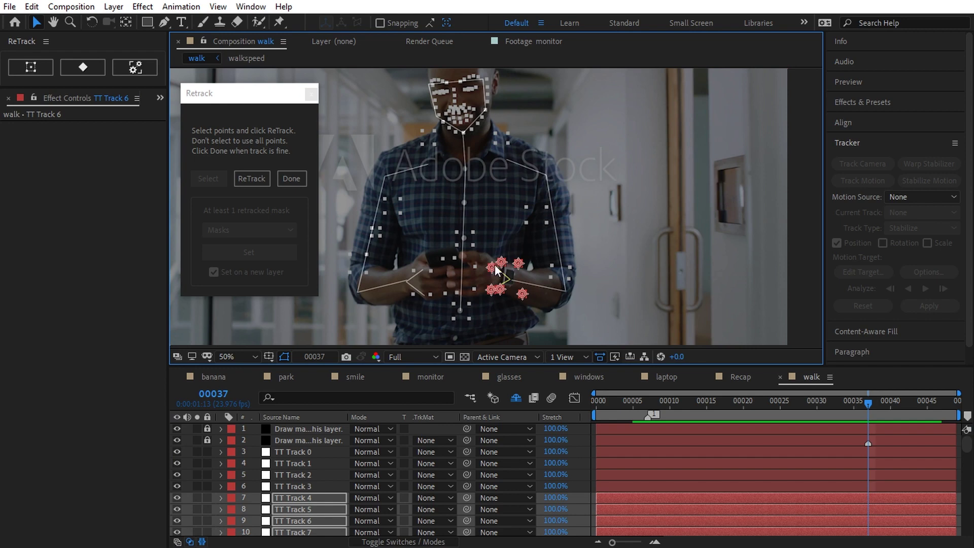
left_click(251, 179)
left_click_drag(866, 402, 648, 416)
Finish the right hand track and review the wrist and watch at frame 37.
left_click(868, 400)
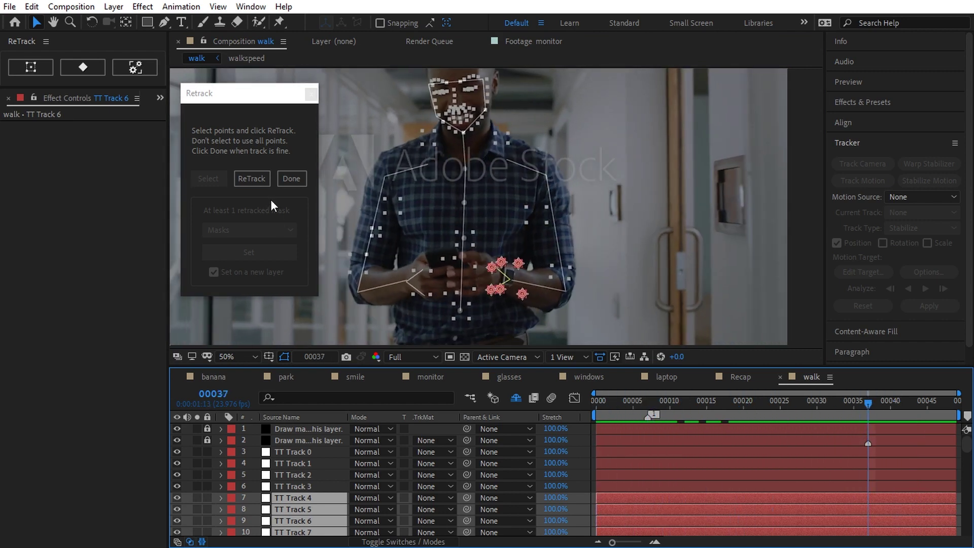
left_click(292, 178)
scroll(519, 274, "up", 2)
left_click_drag(519, 269, 470, 125)
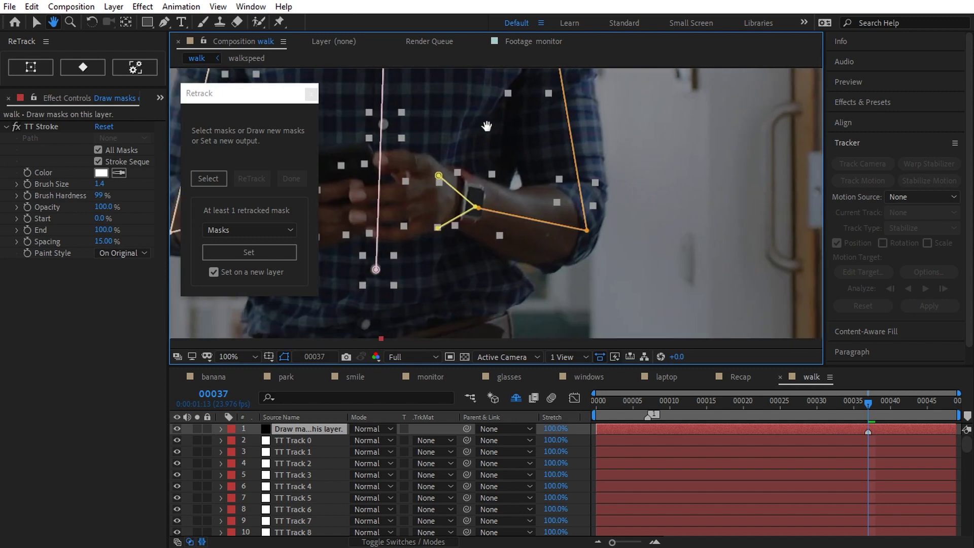
Set ReTrack keyframes for the right-hand mask shape at frames 26 and 0.
left_click(89, 72)
left_click_drag(103, 406, 646, 147)
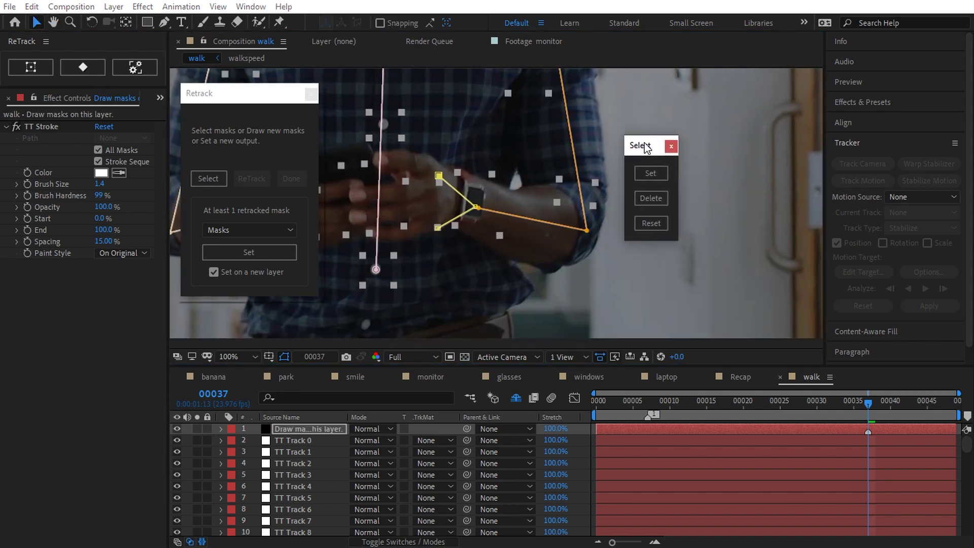
left_click(870, 406)
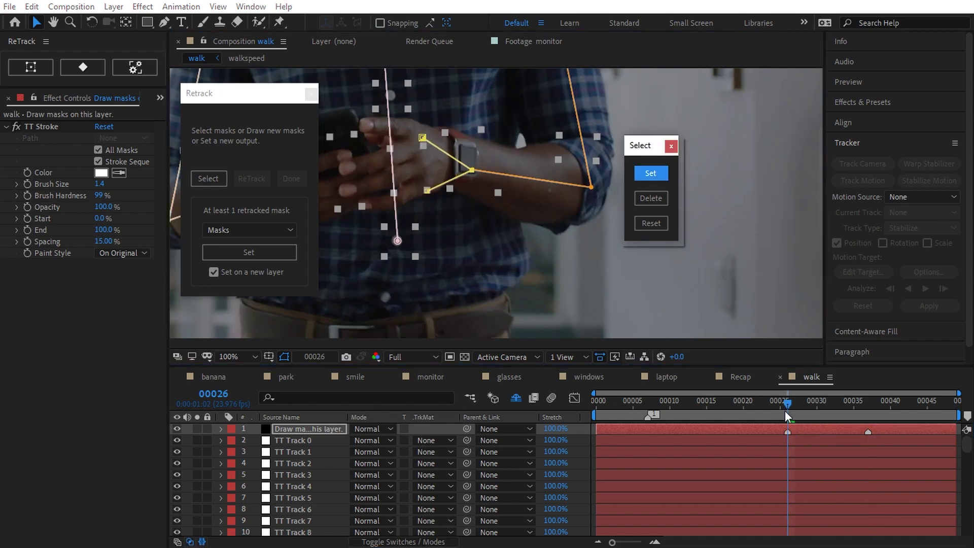
left_click(650, 173)
left_click(585, 401)
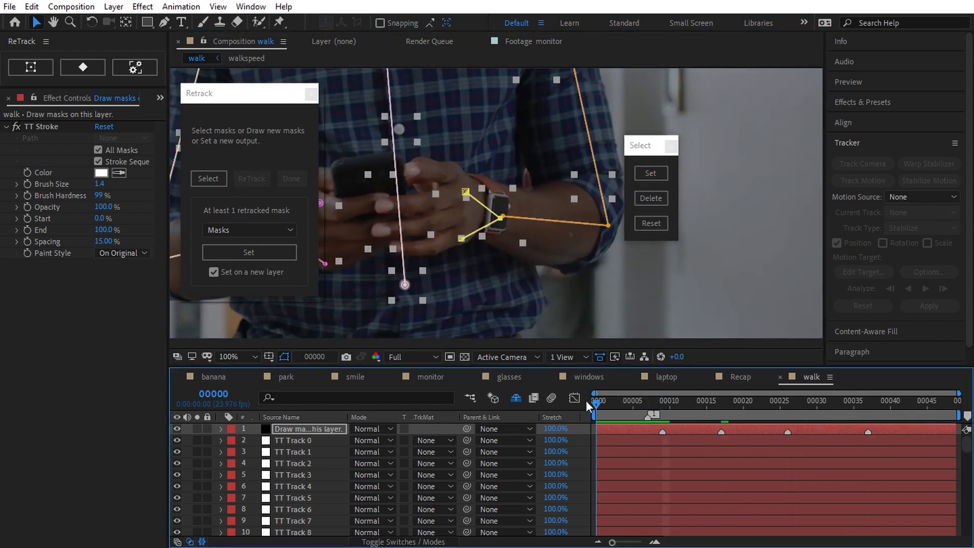
left_click(651, 173)
Check the keyed mask later in the clip, close the keyframe panel and zoom out to 50%.
left_click_drag(616, 404, 890, 451)
left_click(671, 148)
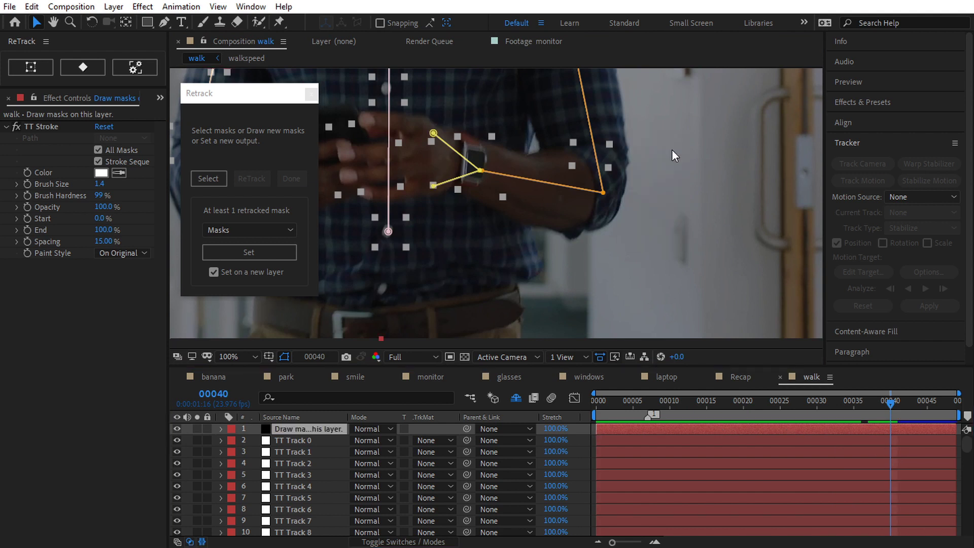
scroll(586, 181, "down", 1)
left_click_drag(438, 75, 495, 147)
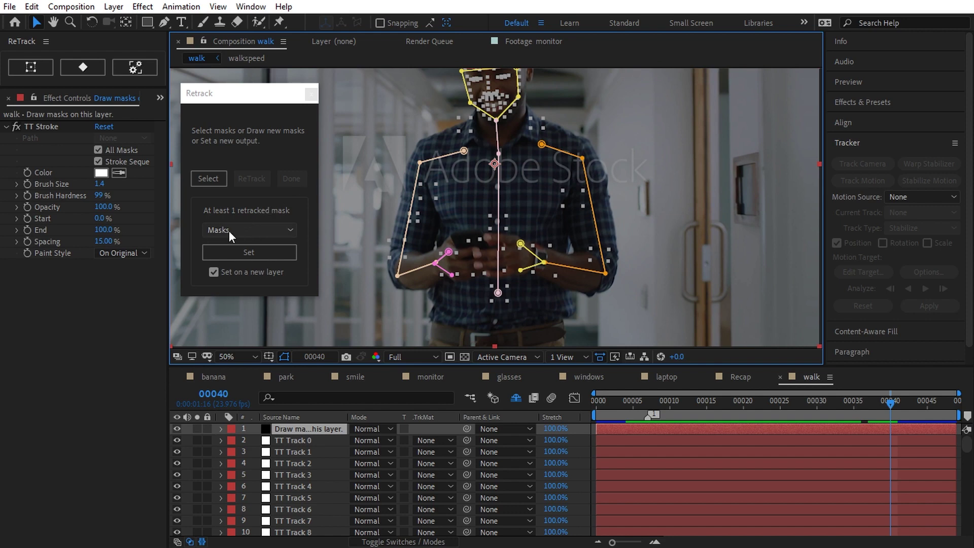
Set the tracked masks onto a new walkspeed layer, review them, then start a new Retrack session.
left_click(215, 273)
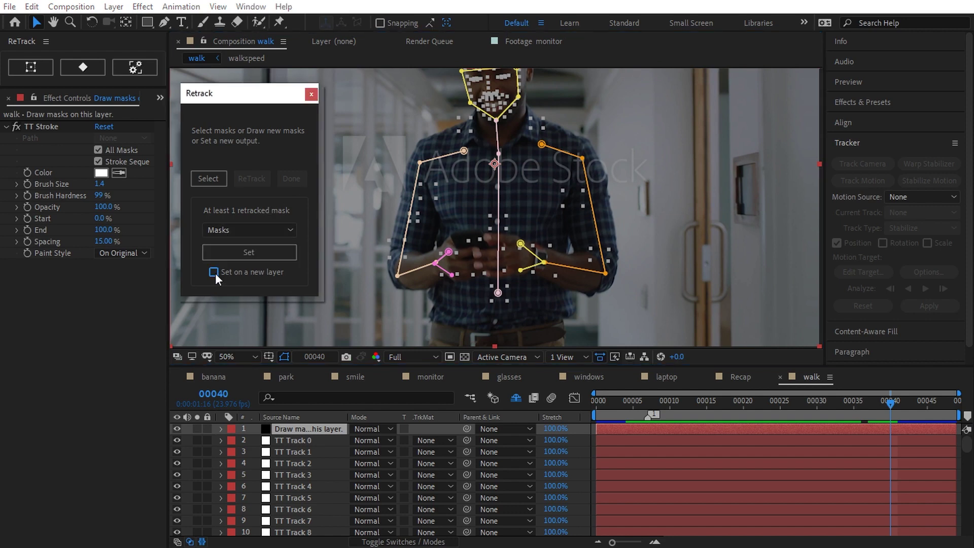
left_click(252, 253)
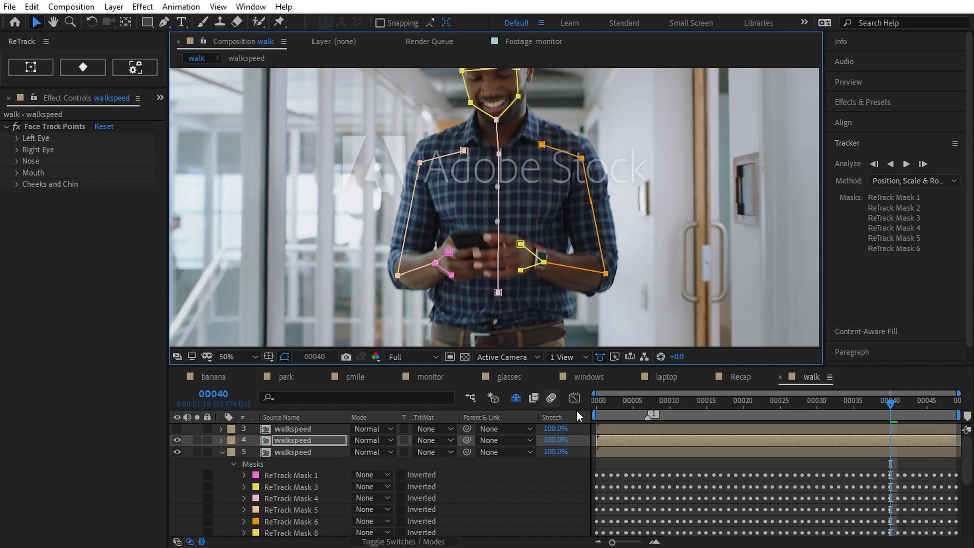
left_click_drag(648, 397, 650, 437)
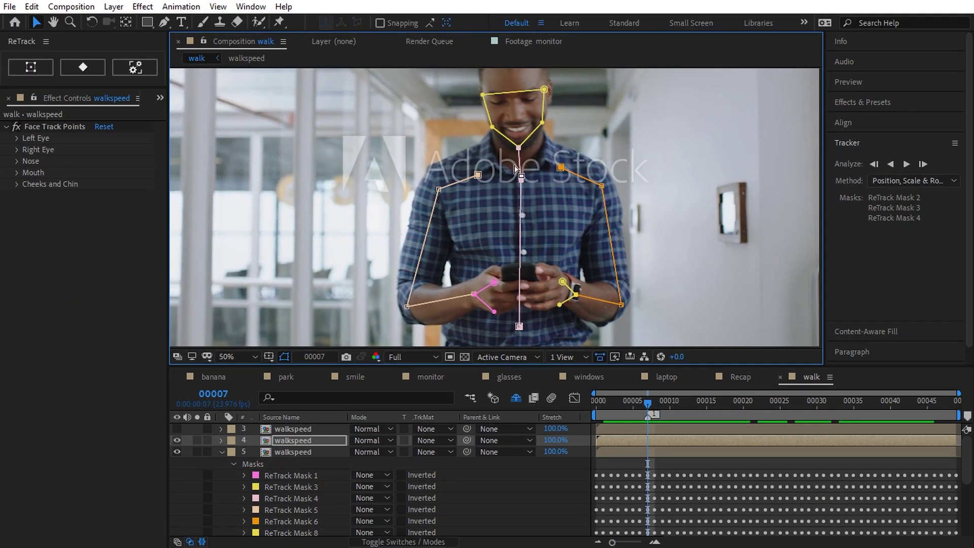
left_click(38, 70)
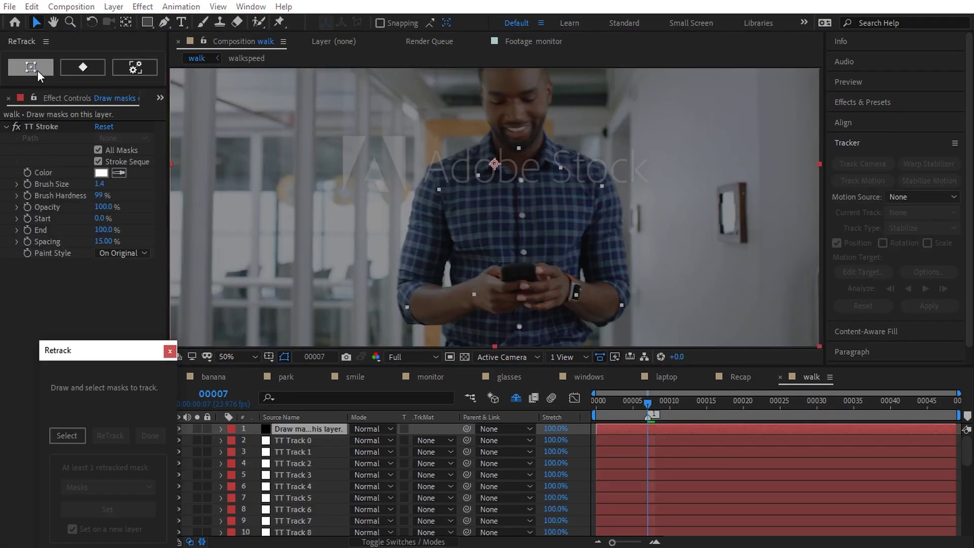
At 100% zoom, draw the chest mask from the centre point to the right collar and retrack it.
left_click(498, 175)
key("period")
key("period")
left_click(167, 23)
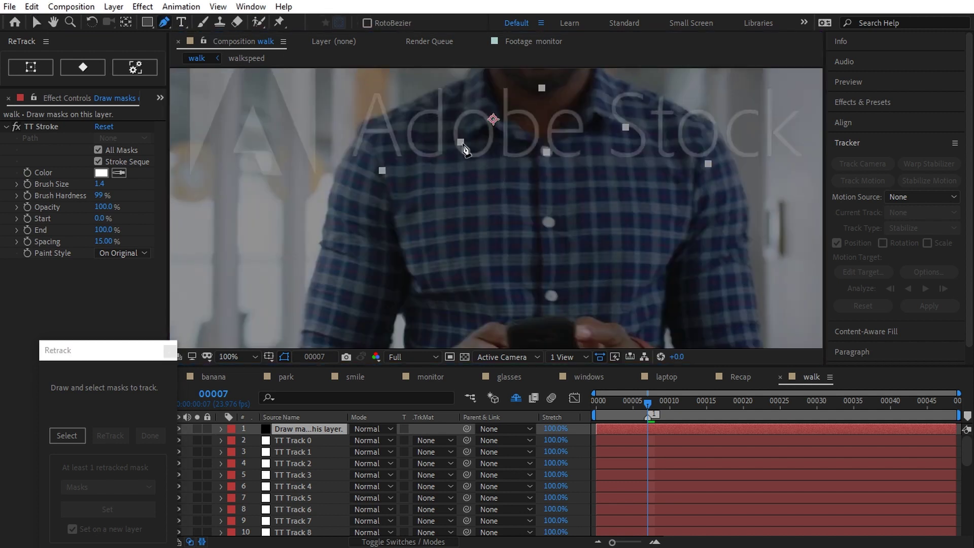
left_click(546, 151)
left_click(625, 128)
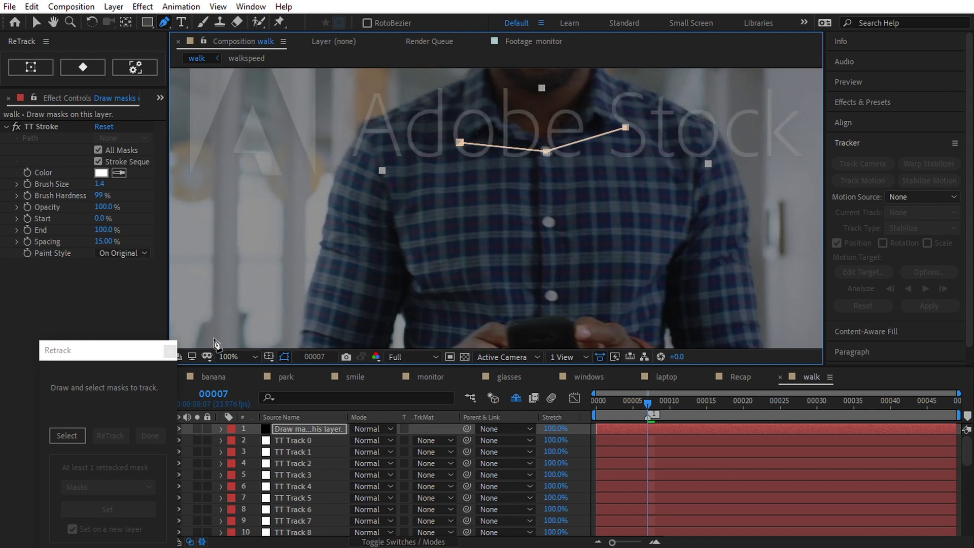
left_click_drag(98, 358, 236, 99)
left_click(199, 171)
mouse_move(646, 403)
left_mouse_down()
mouse_move(601, 404)
mouse_move(911, 417)
mouse_move(723, 422)
left_mouse_up()
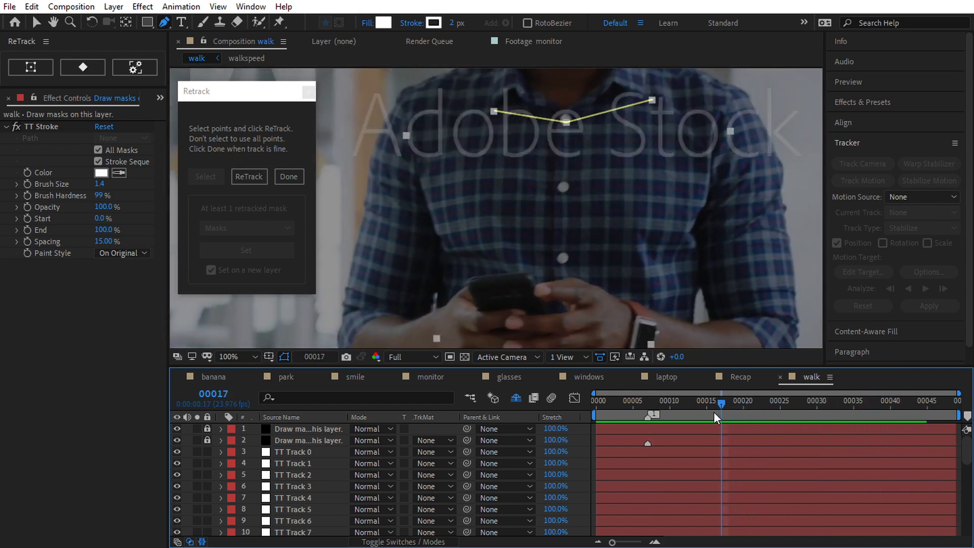
left_click(289, 176)
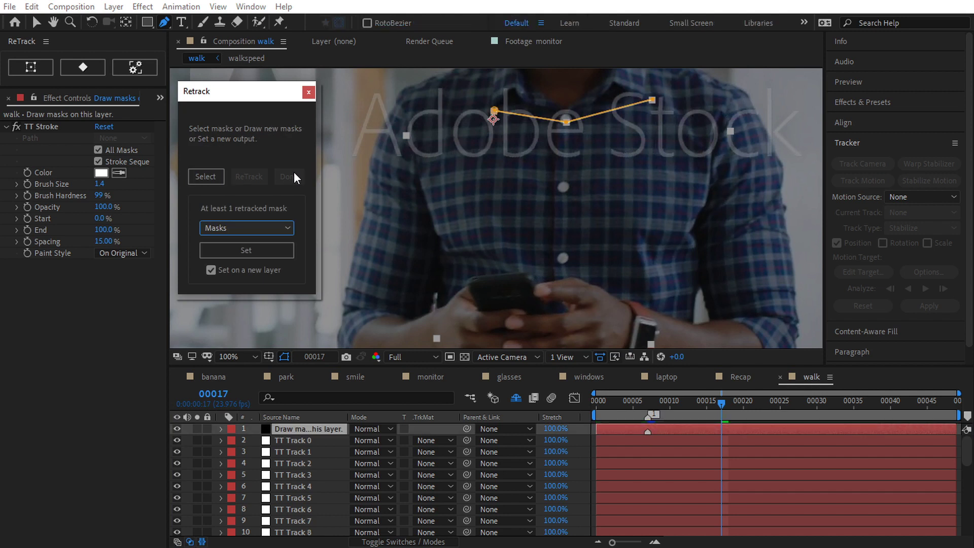
Apply the retracked masks to the walkspeed layer with 'Set on a new layer' off, then collapse mask groups.
left_click(231, 272)
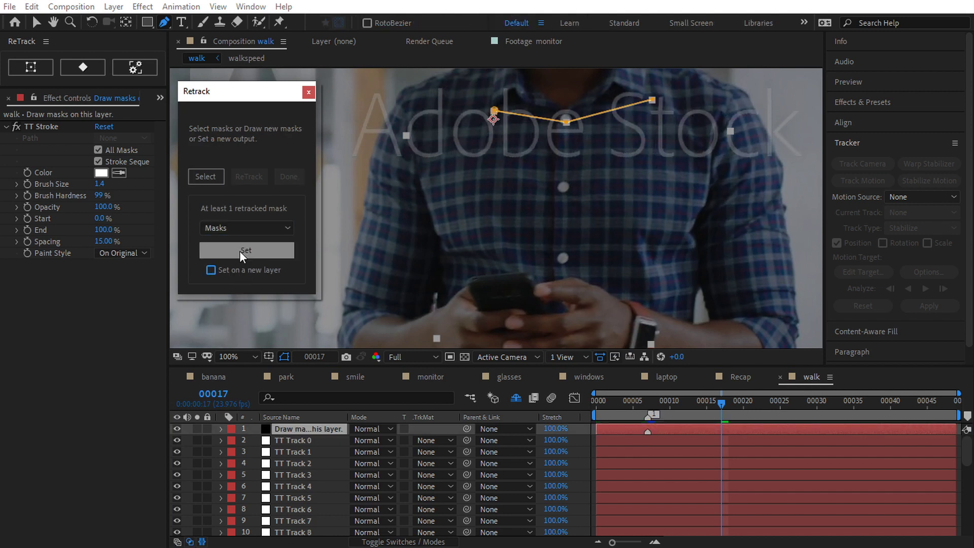
left_click(241, 251)
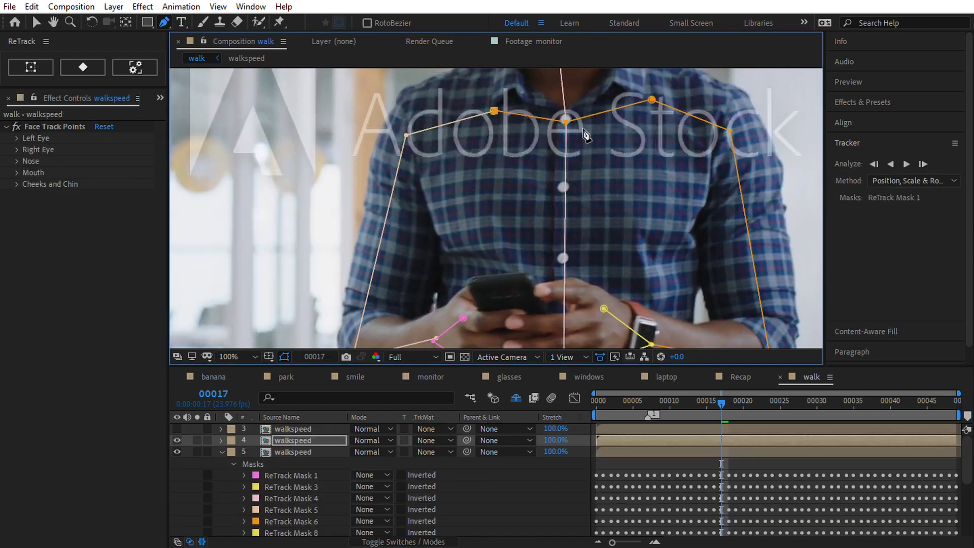
key("comma")
left_click_drag(580, 288, 537, 295)
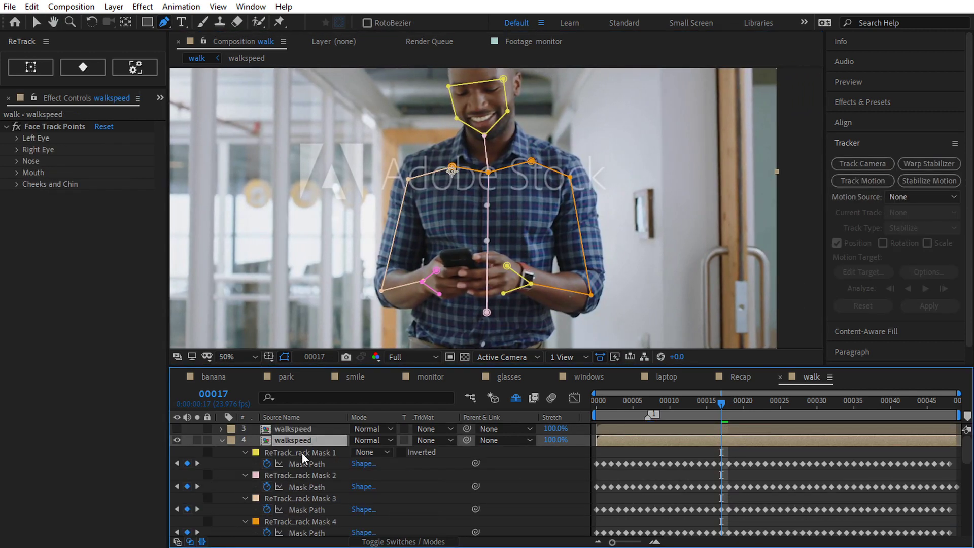
left_click(246, 452, "ctrl")
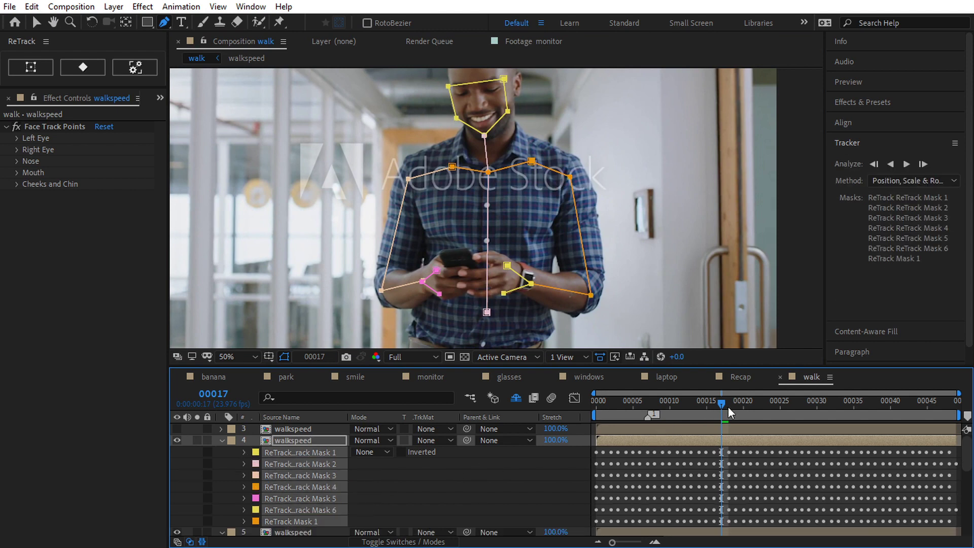
left_click_drag(728, 406, 564, 462)
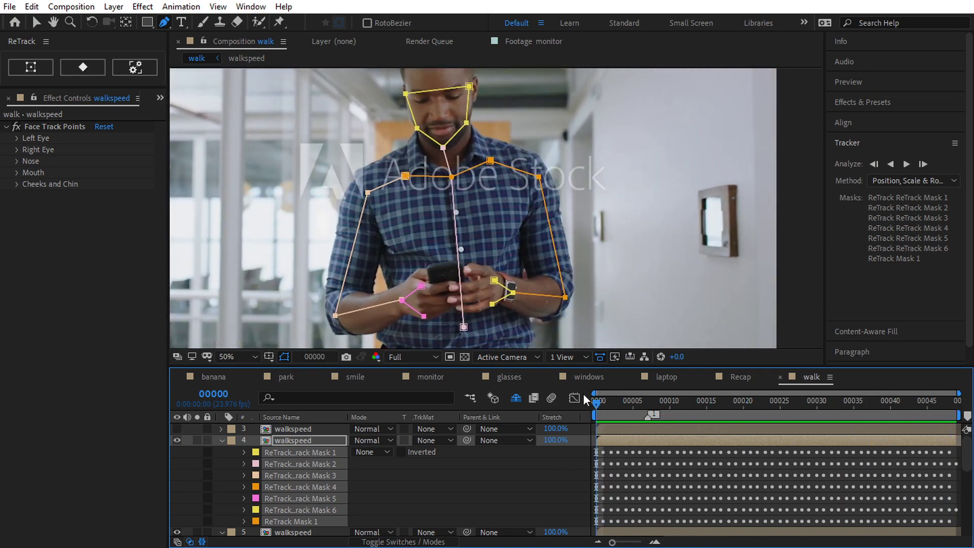
Delete the Face Track Points effect and add a Generate > Stroke effect to the walkspeed layer.
key("v")
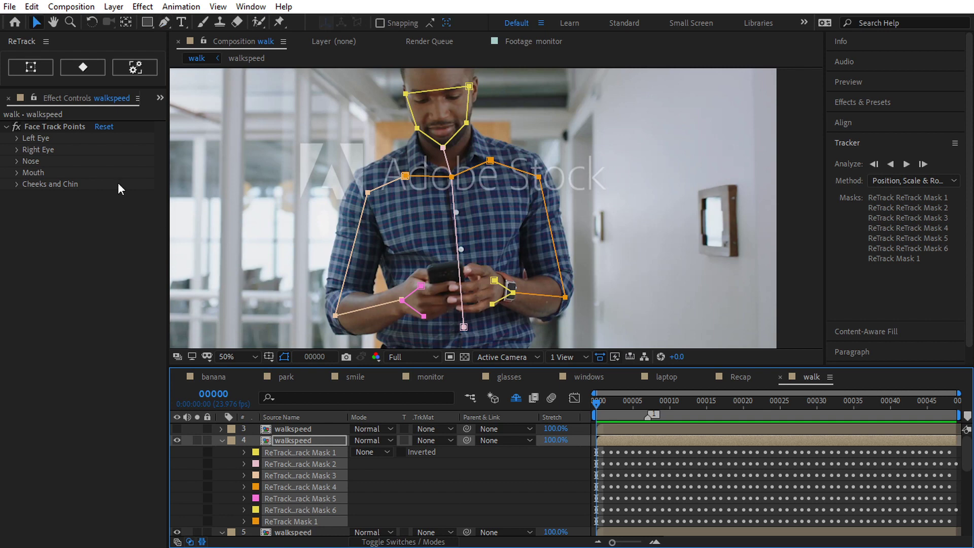
left_click(51, 127)
key("Delete")
right_click(65, 135)
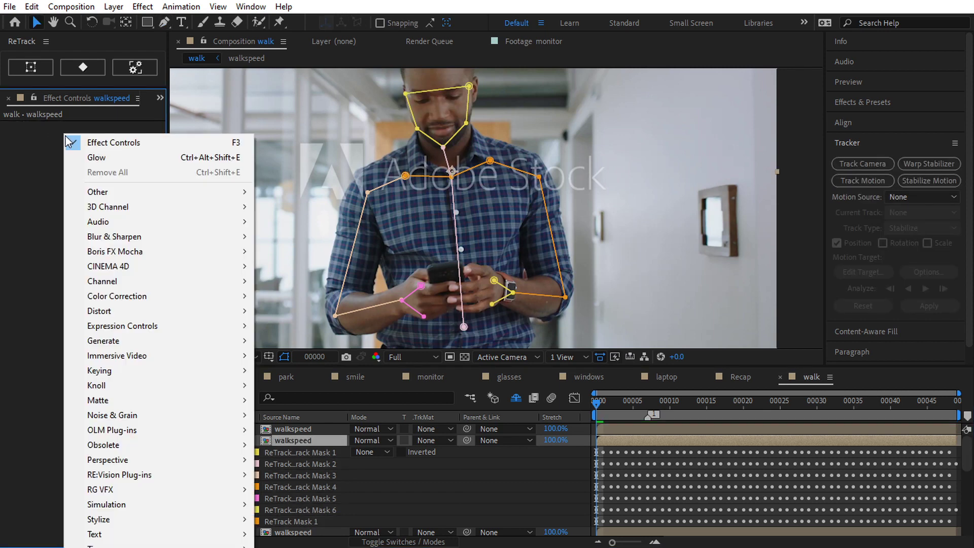
mouse_move(213, 341)
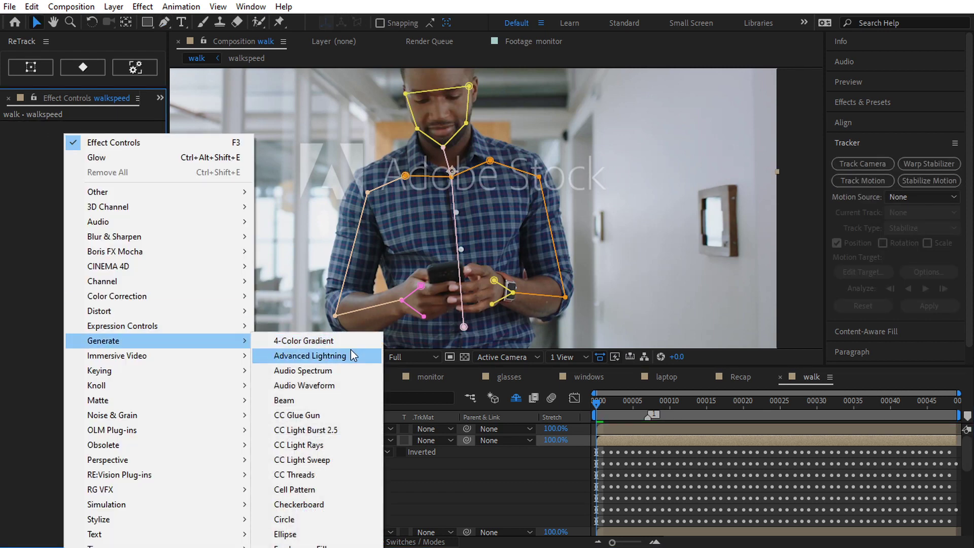
left_click(315, 545)
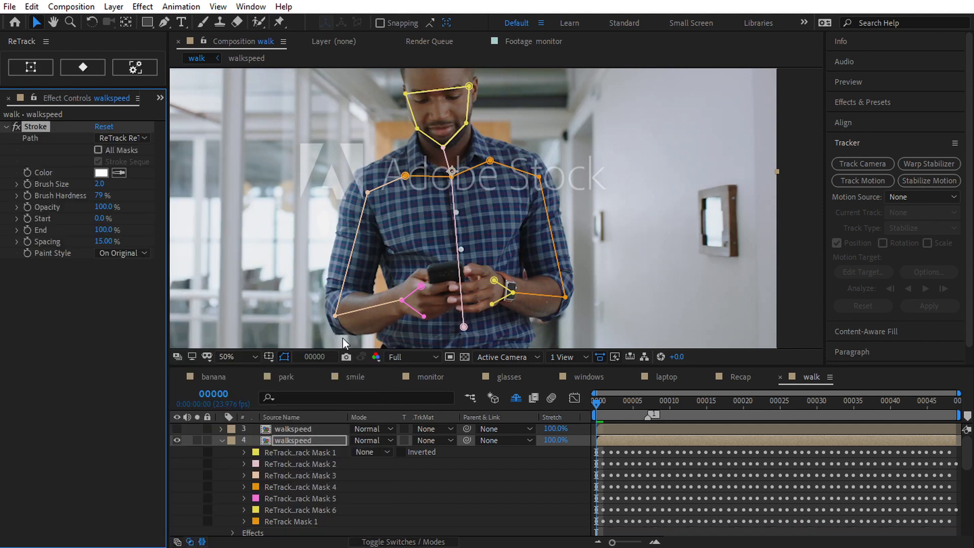
Set the Stroke to All Masks, Stroke Sequentially, brush size 4.2 and paint style On Transparent.
left_click(98, 150)
left_click(98, 162)
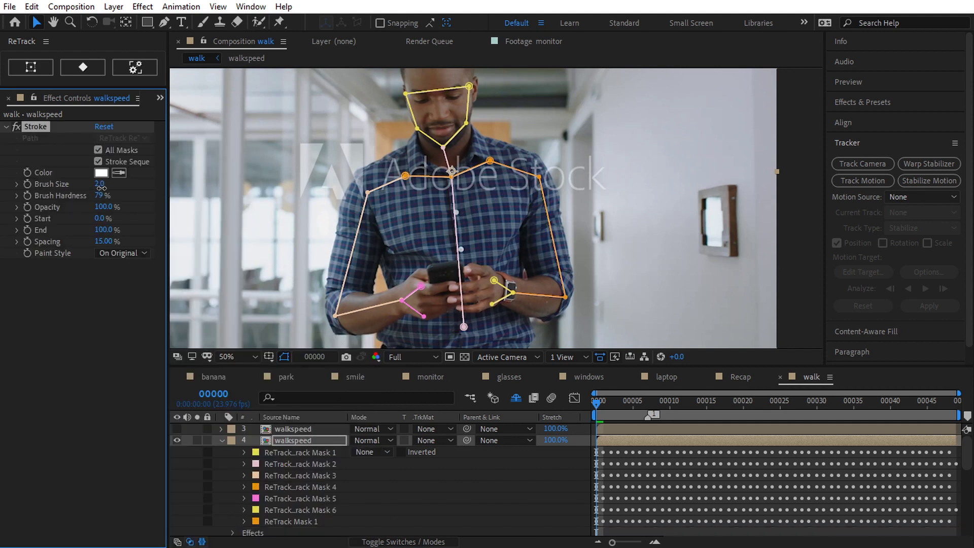
left_click_drag(99, 183, 112, 186)
left_click(614, 407)
key("space")
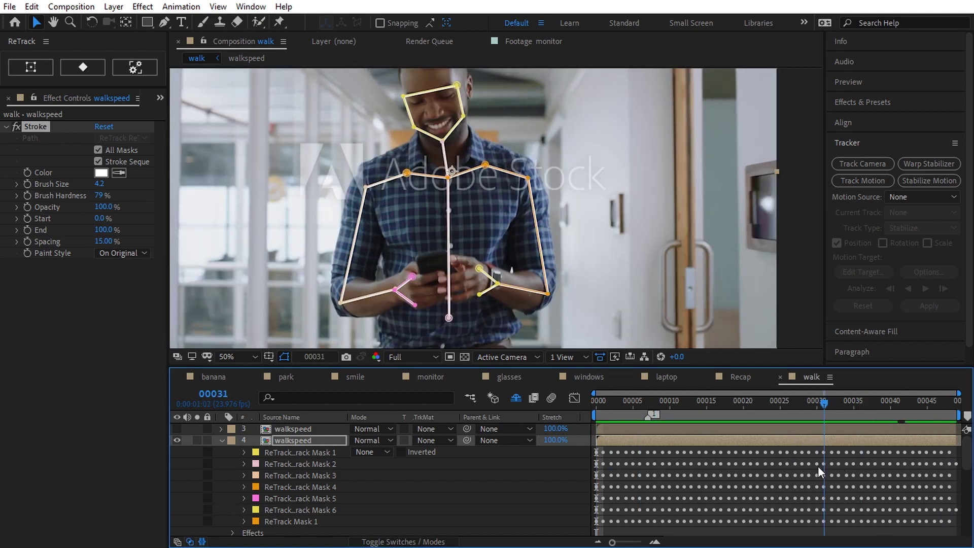
left_click(122, 253)
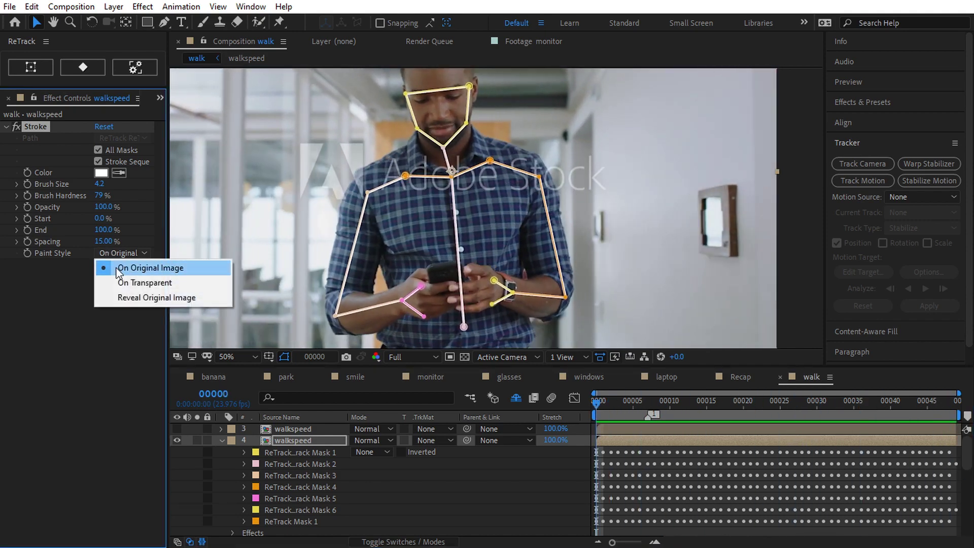
left_click(124, 279)
Add a Stylize > Glow, duplicate it, set Glow 2's radius to 34 and preview the result.
left_click(7, 127)
right_click(41, 150)
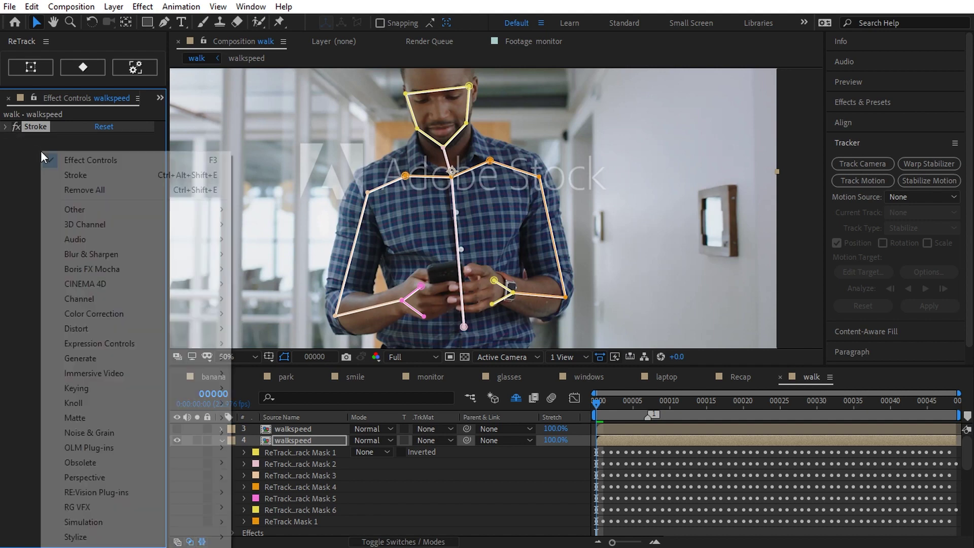
mouse_move(157, 540)
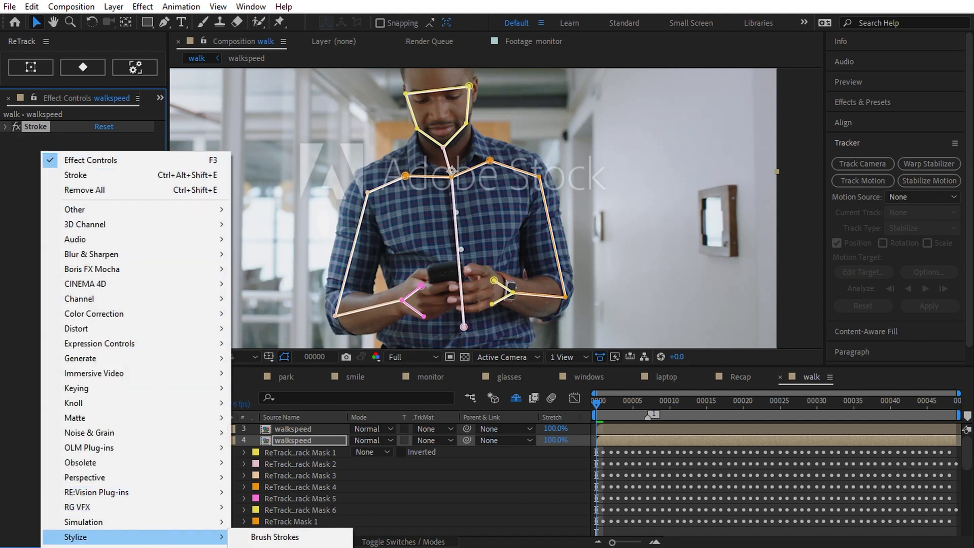
left_click(274, 544)
key("ctrl+d")
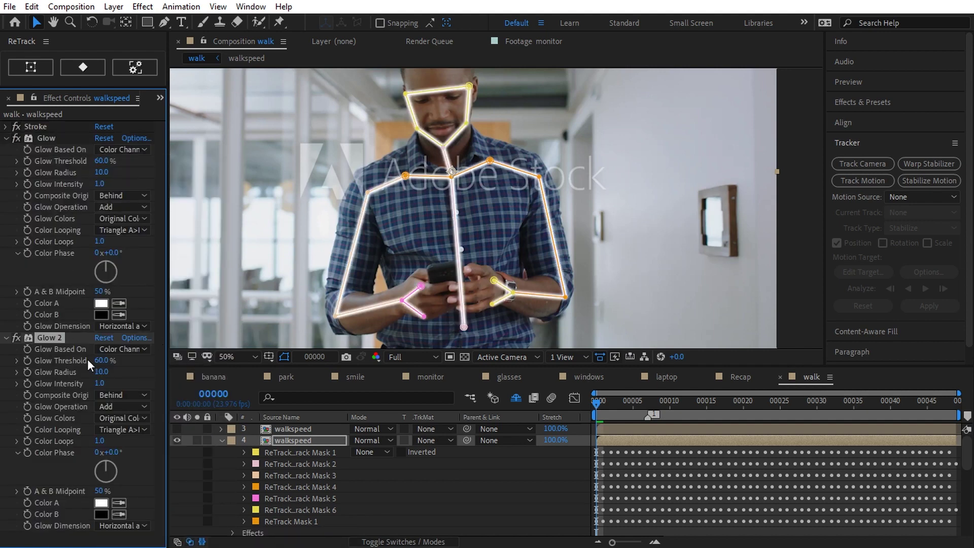
left_click_drag(100, 371, 117, 377)
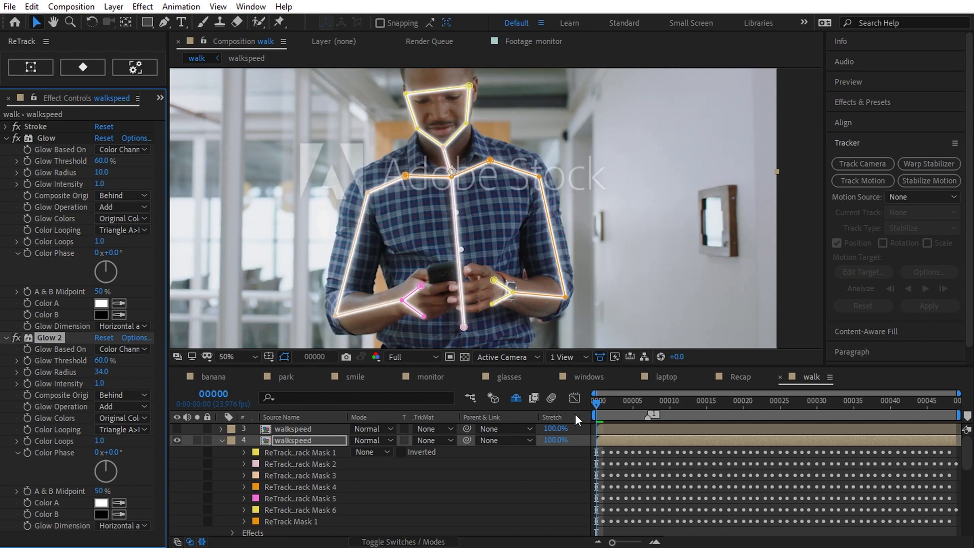
left_click(588, 403)
key("space")
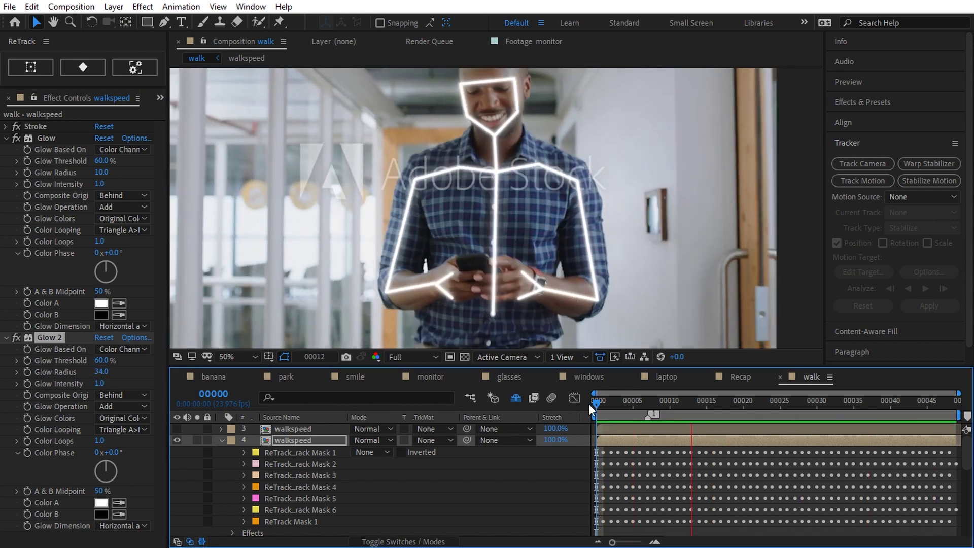
key("space")
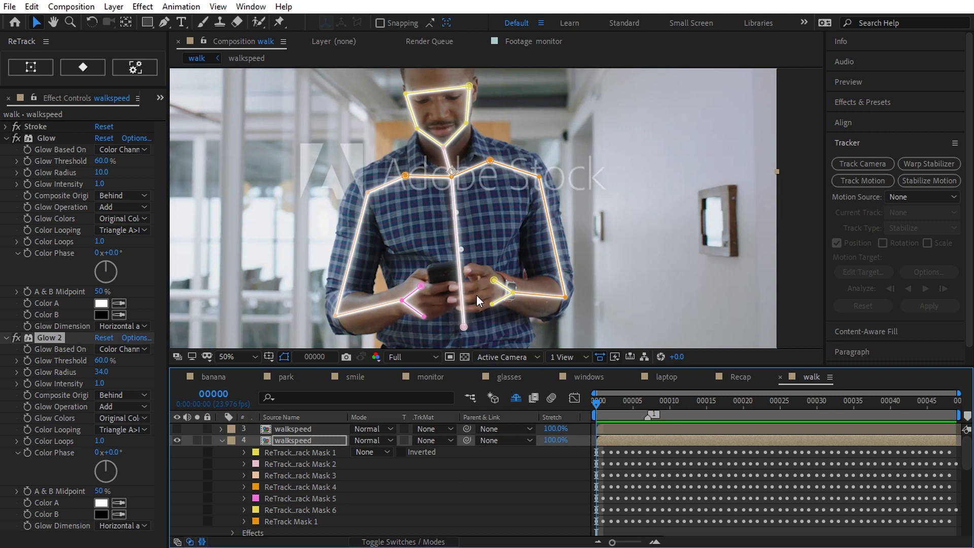
Select all ReTrack masks on layer 5 and start a new ReTrack draw-mask layer.
left_click(222, 440)
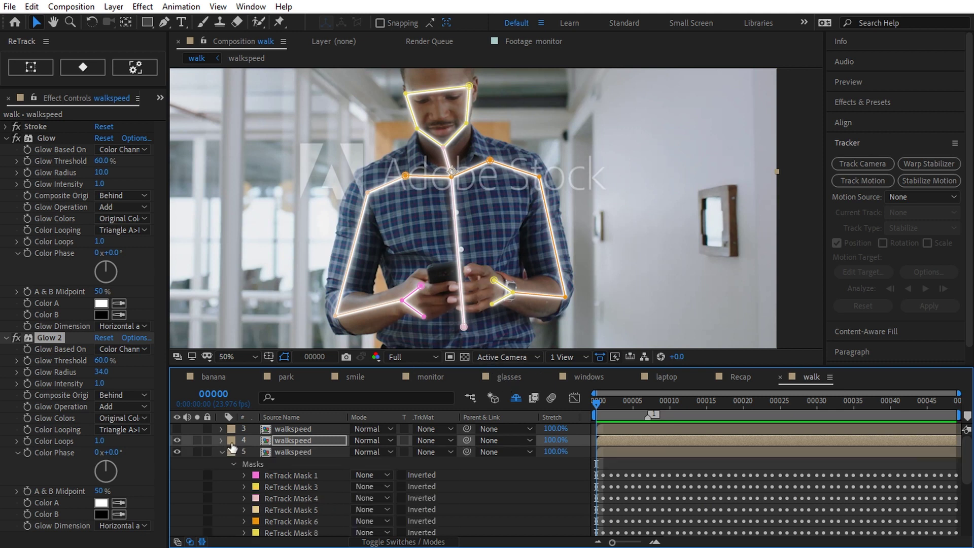
left_click(290, 453)
left_click(294, 474)
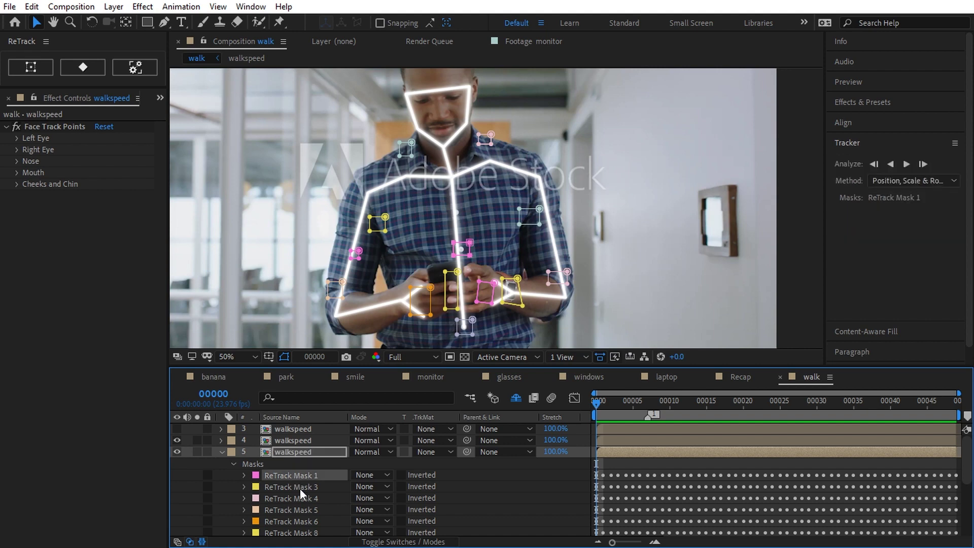
key("ctrl+a")
left_click(32, 67)
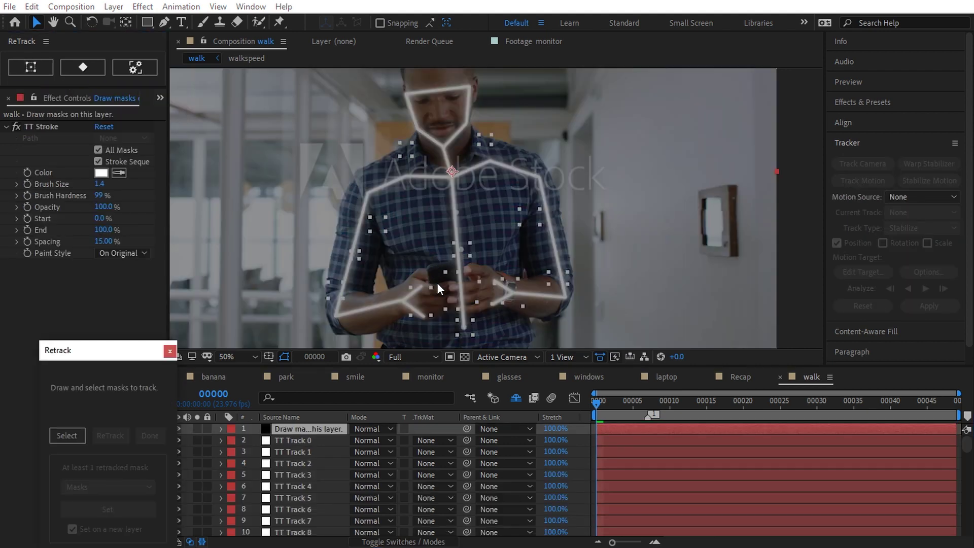
Zoom in on the hands and draw a closed Pen mask around the hands and phone.
scroll(457, 293, "up", 4)
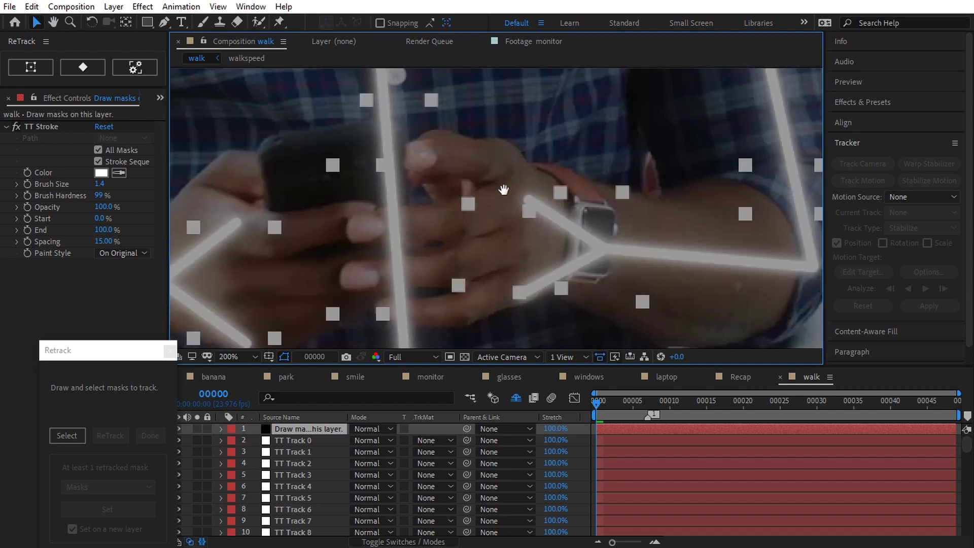
left_click_drag(503, 190, 583, 158)
left_click(163, 22)
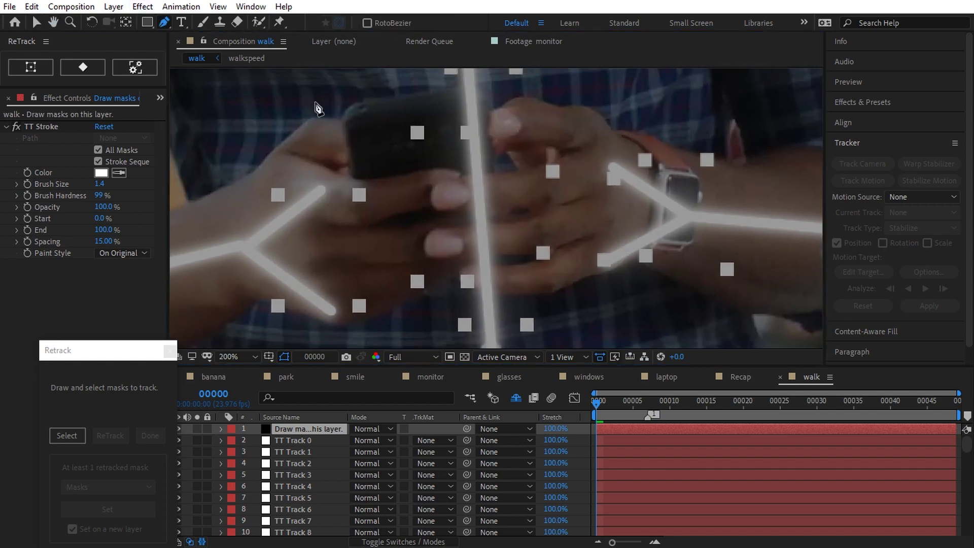
left_click(354, 103)
left_click(472, 88)
left_click(492, 110)
left_click(513, 98)
left_click(552, 104)
left_click(589, 105)
left_click(583, 278)
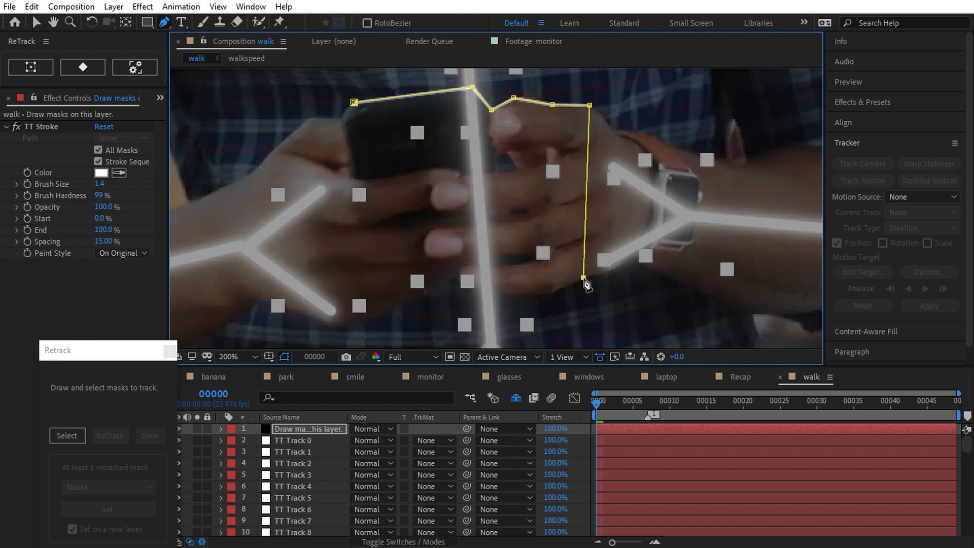
left_click(550, 293)
left_click(473, 290)
left_click(456, 276)
left_click(377, 317)
left_click(354, 103)
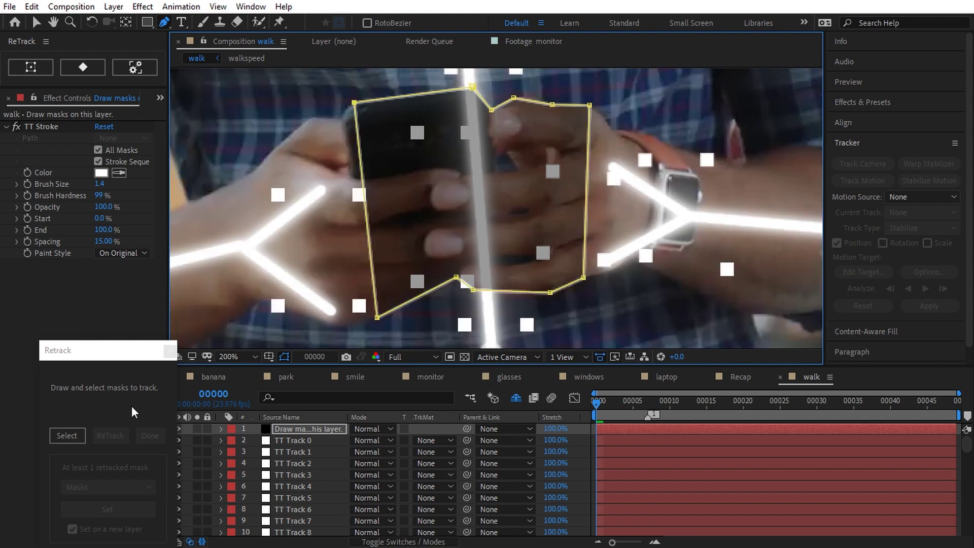
Confirm the hands mask, place four track points inside it and run ReTrack.
left_click(66, 435)
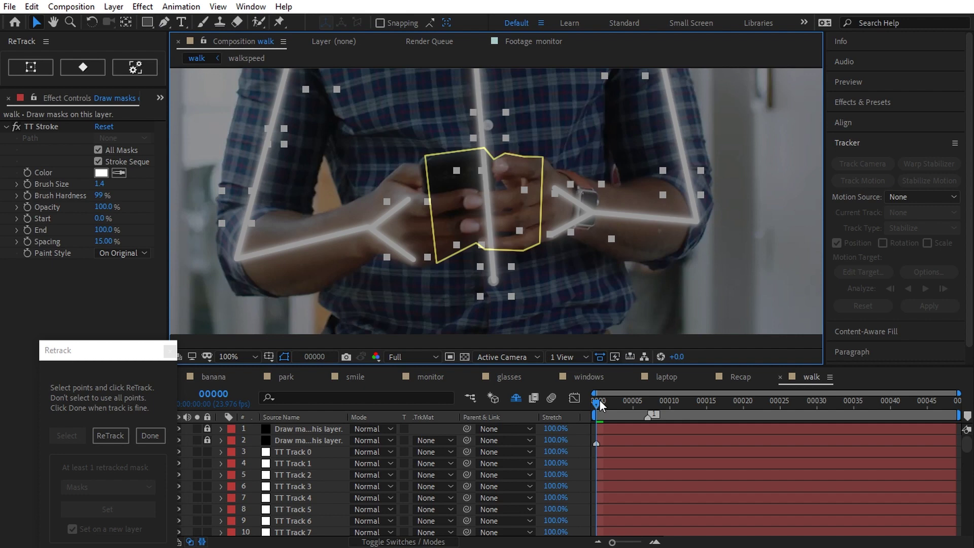
mouse_move(599, 400)
left_mouse_down()
mouse_move(949, 413)
mouse_move(592, 413)
left_mouse_up()
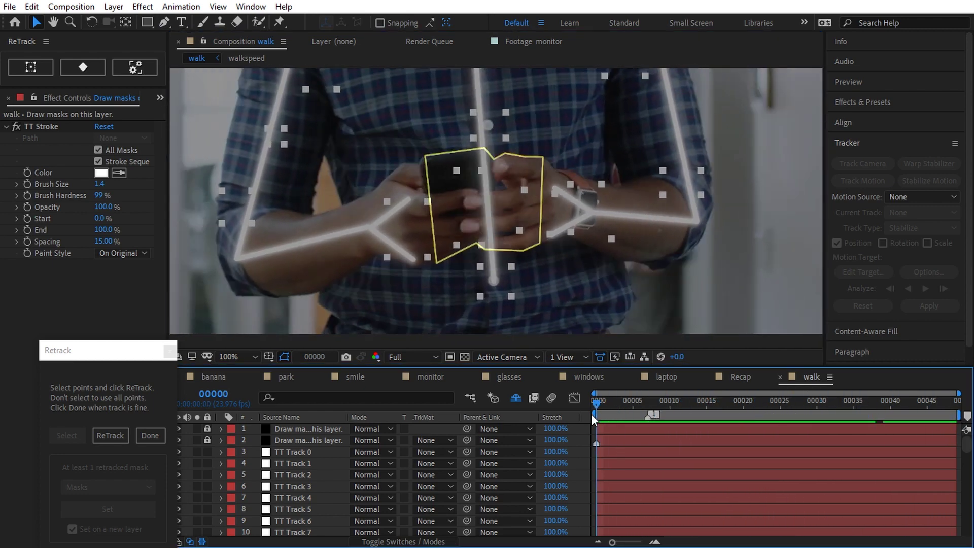
left_click_drag(172, 345, 265, 108)
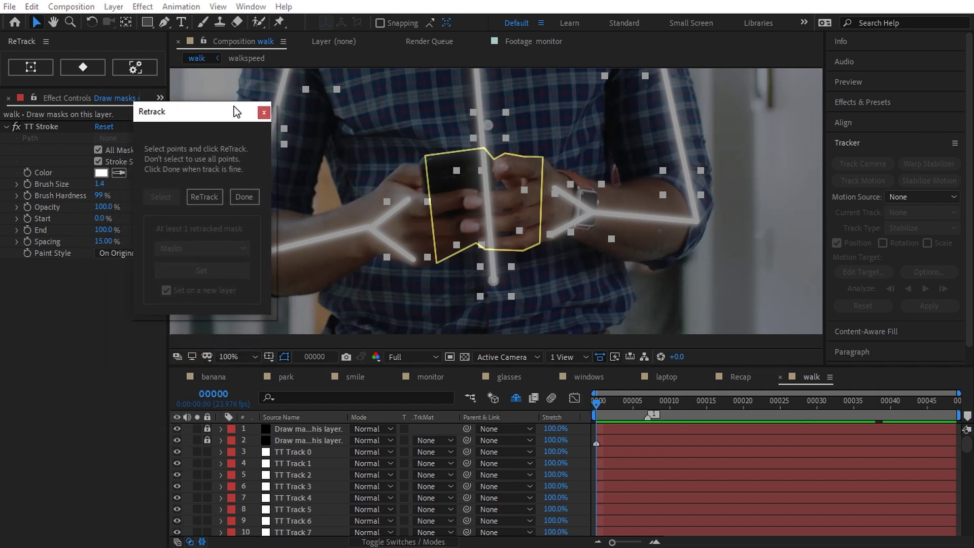
left_click(457, 171)
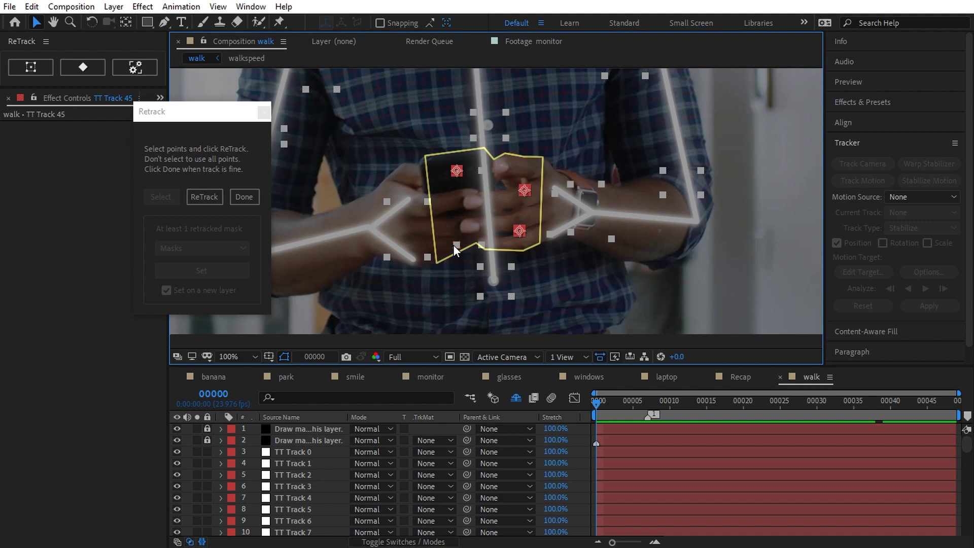
left_click(457, 245, "shift")
left_click(481, 245, "shift")
left_click(482, 171, "shift")
left_click(206, 197)
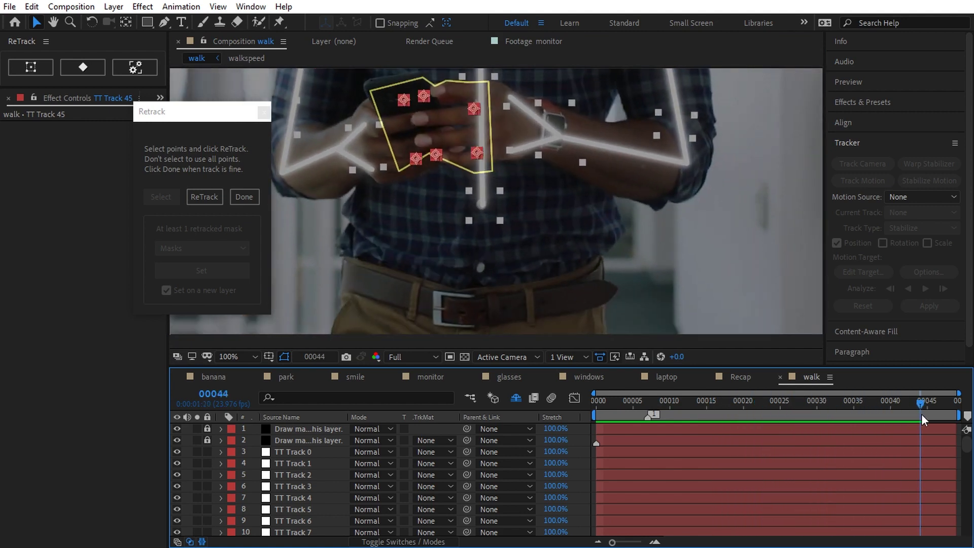
Output the retracked hands mask with Done and Set, then set layer 4's ReTrack Mask 1 to Add.
left_click_drag(930, 420, 787, 420)
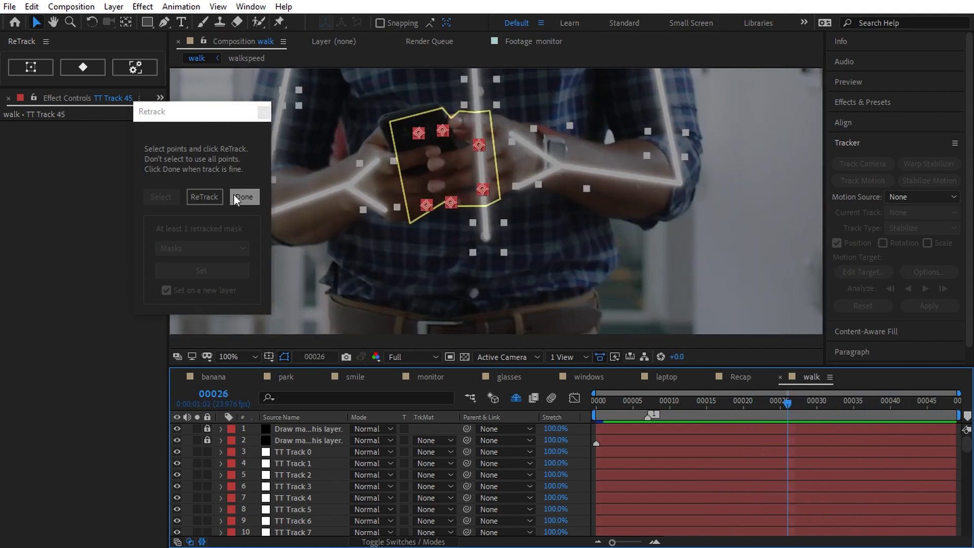
left_click(235, 196)
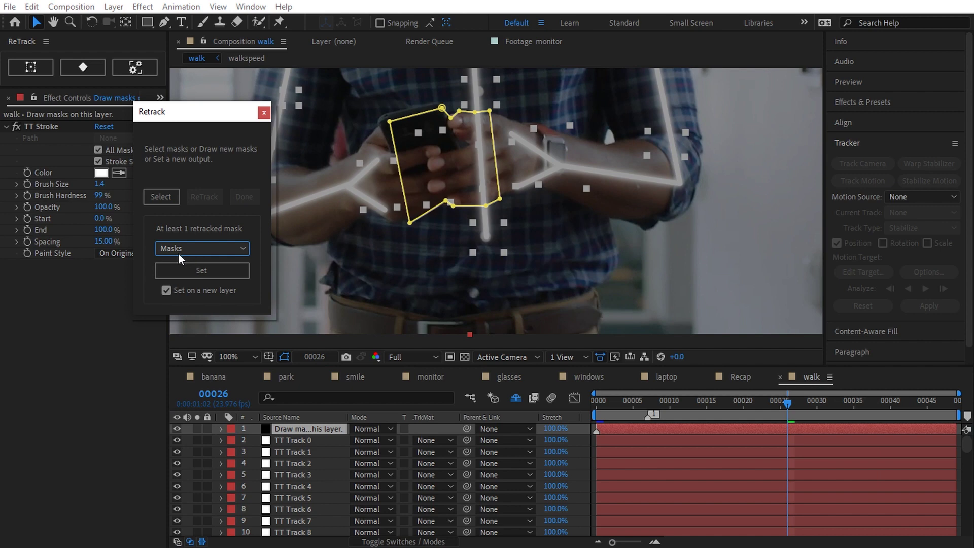
left_click(213, 270)
left_click(299, 452)
left_click(302, 440)
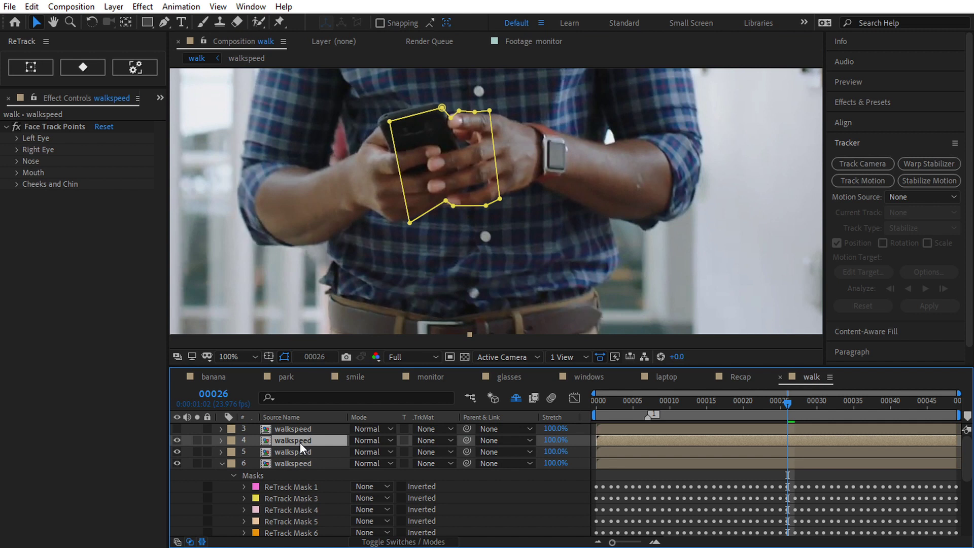
key("m")
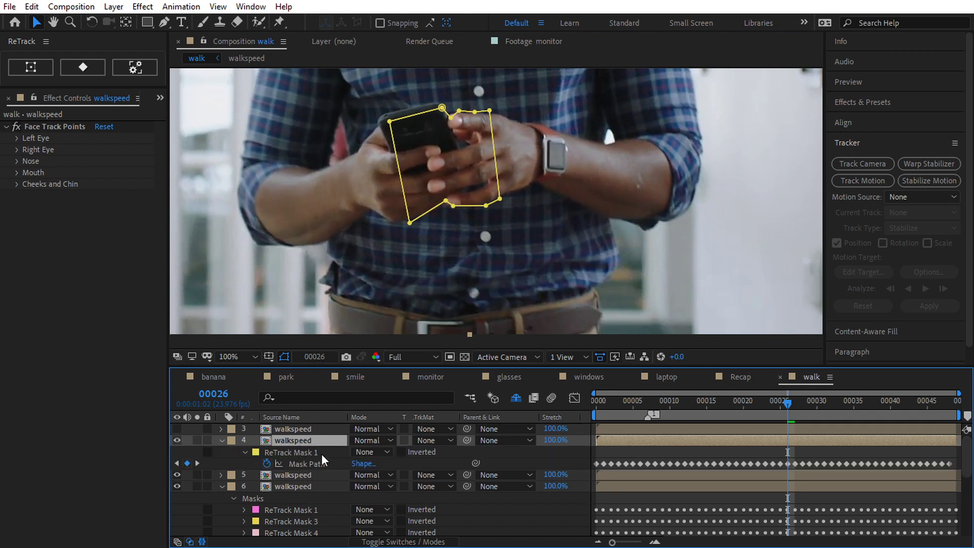
left_click(373, 452)
left_click(382, 482)
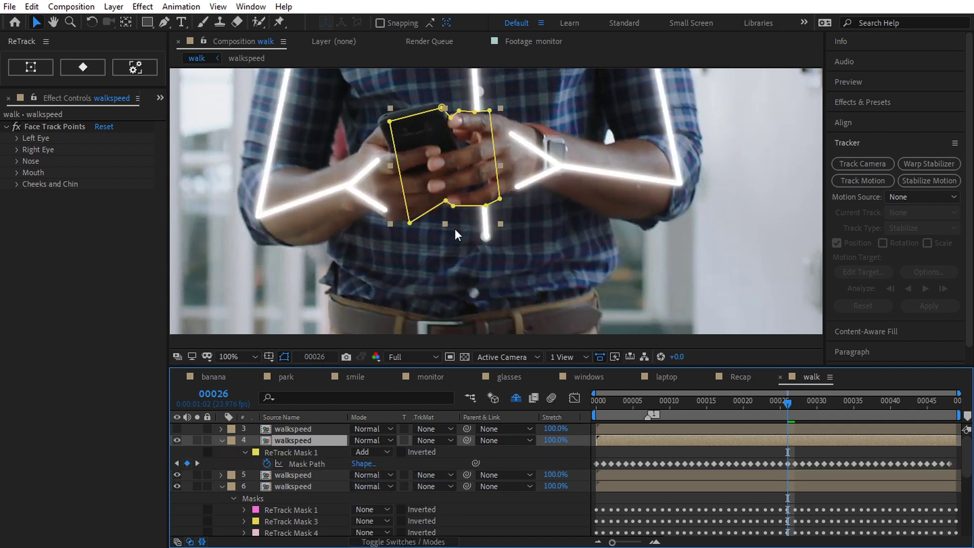
Toggle solo on layers 4, 5 and 6 to check the hands over the skeleton lines.
left_click(196, 442)
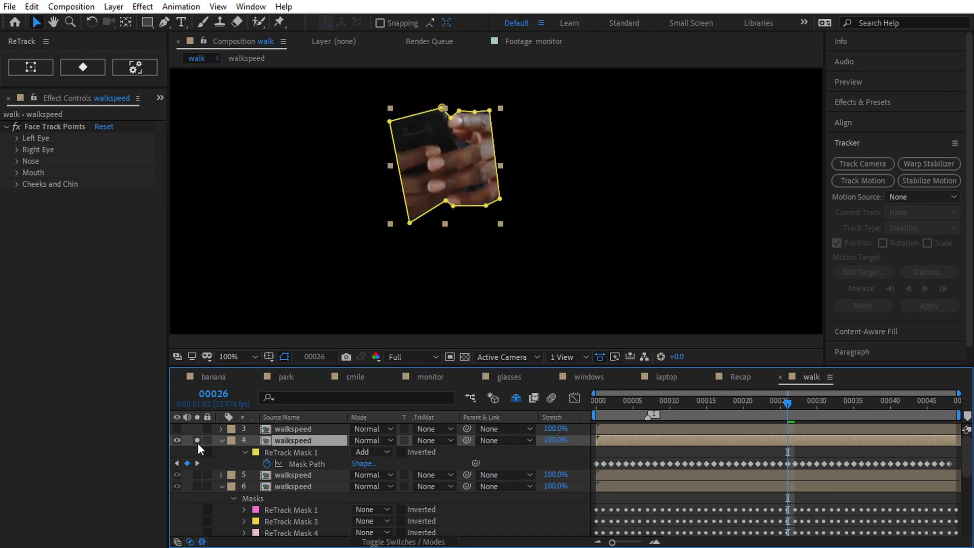
left_click(197, 442)
left_click(199, 474)
left_click(199, 473)
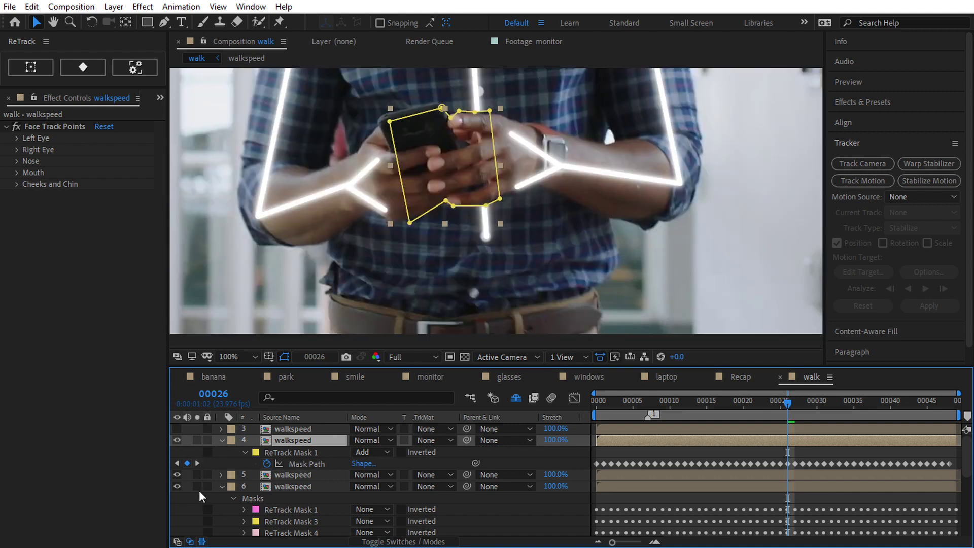
scroll(480, 171, "down", 2)
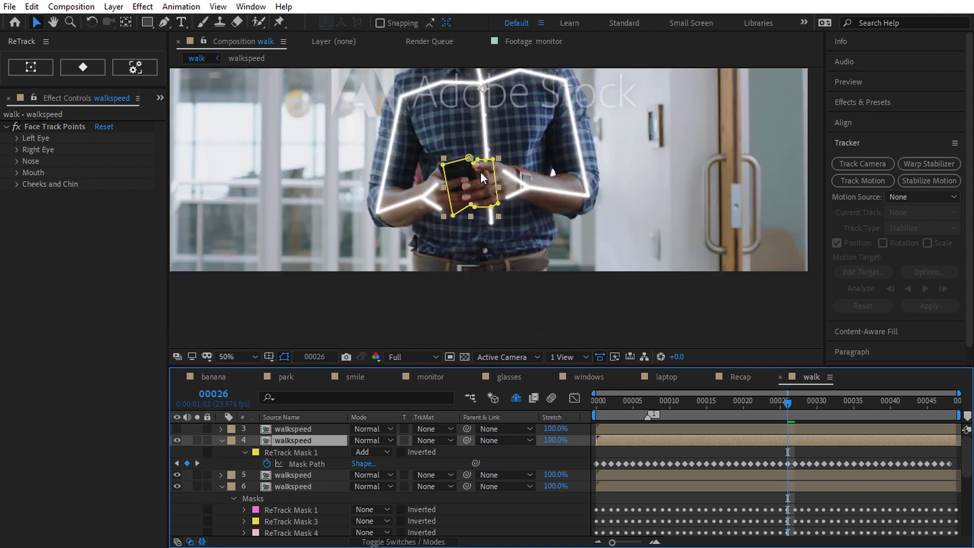
key("h")
left_click_drag(480, 172, 512, 221)
key("v")
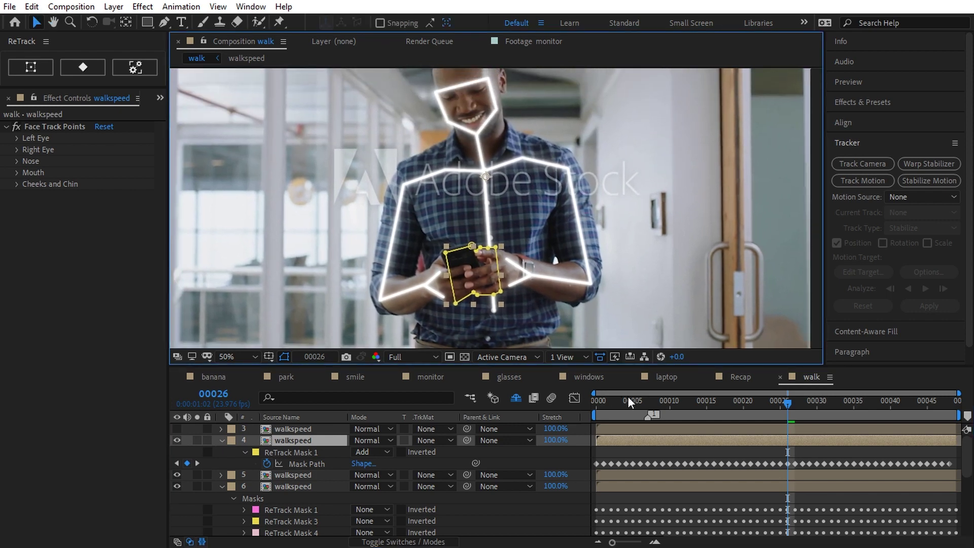
left_click(652, 400)
left_click(197, 486)
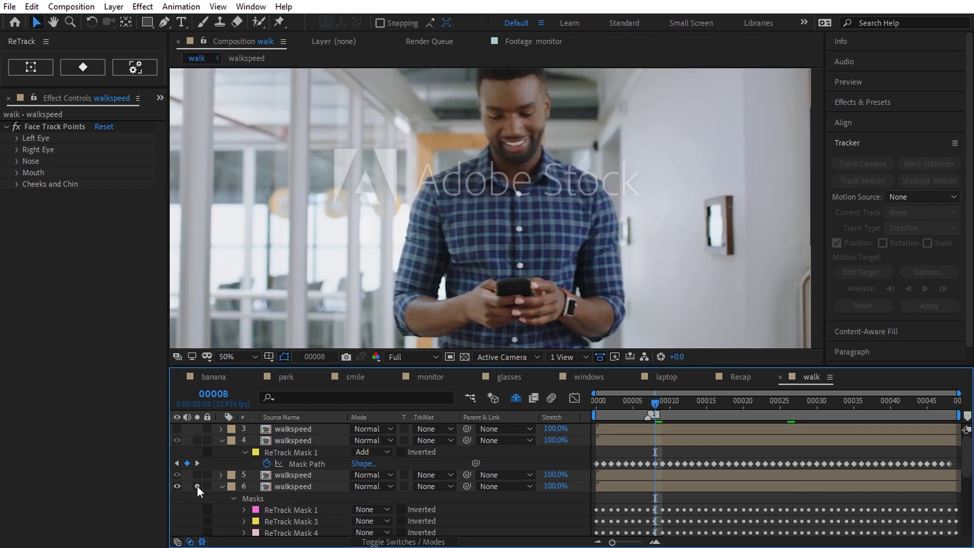
left_click(197, 474)
left_click(197, 440)
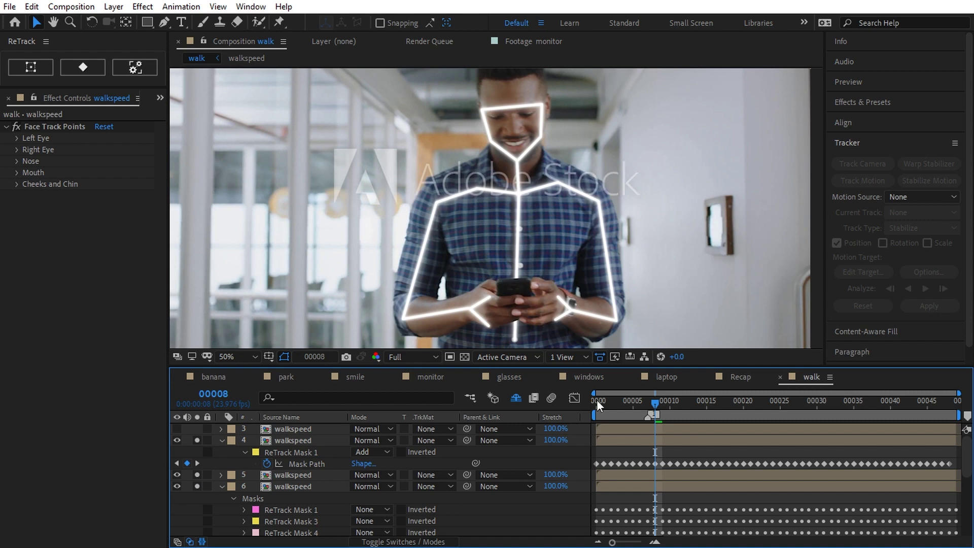
left_click_drag(655, 401, 570, 406)
Feather the hands mask on layer 4 by 31 pixels.
key("space")
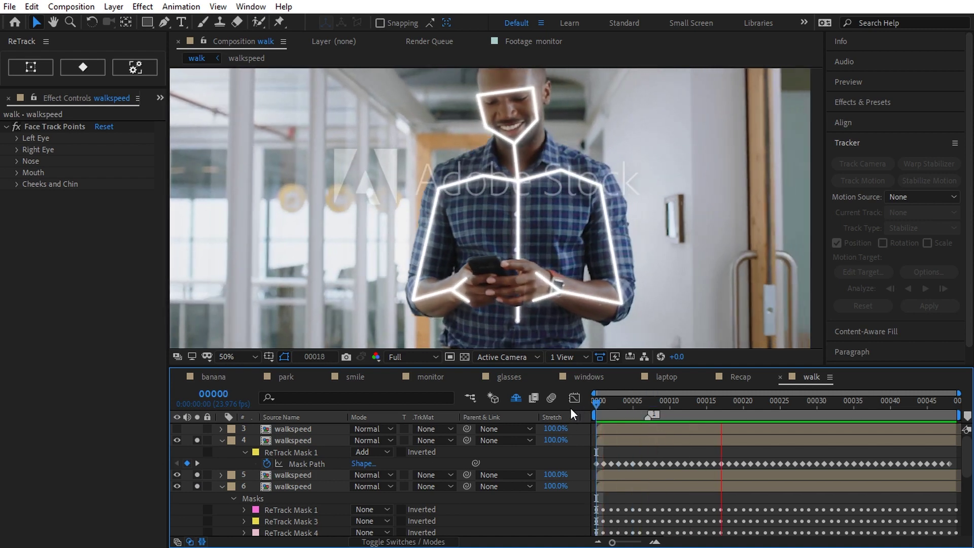
scroll(504, 265, "up", 2)
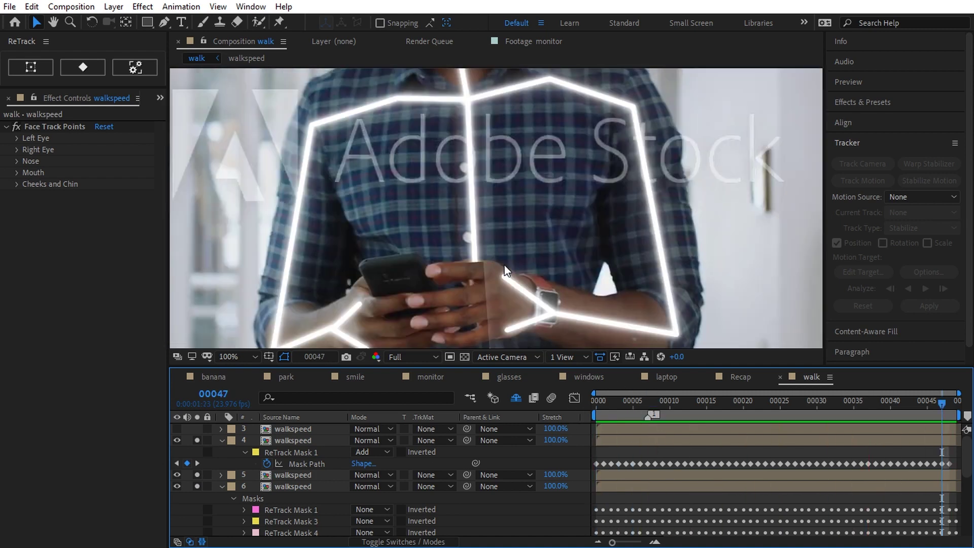
left_click_drag(505, 265, 525, 205)
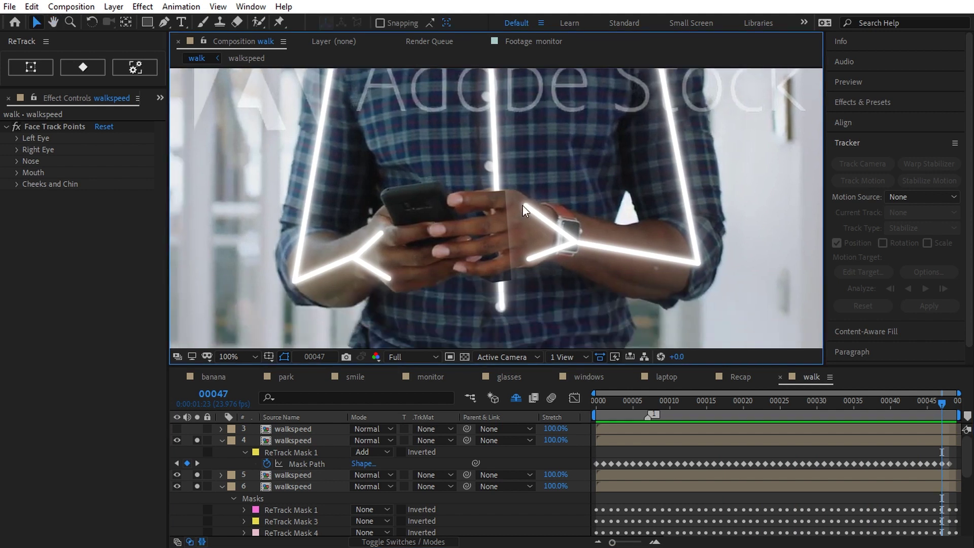
key("m")
key("m")
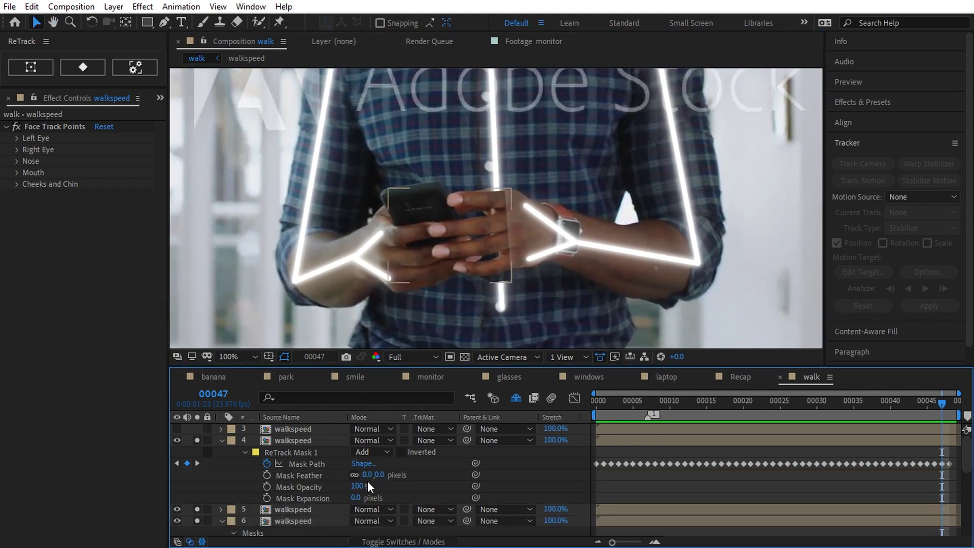
mouse_move(368, 475)
left_mouse_down()
mouse_move(393, 476)
mouse_move(373, 475)
left_mouse_up()
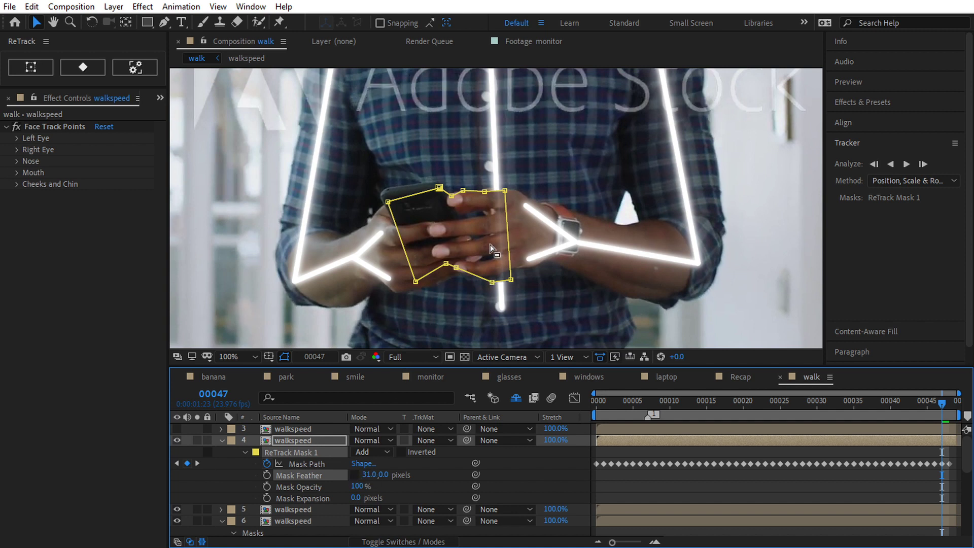
Widen the mask's right edge slightly at frame 47 with the ReTrack keyframe tool and Set it.
left_click(83, 67)
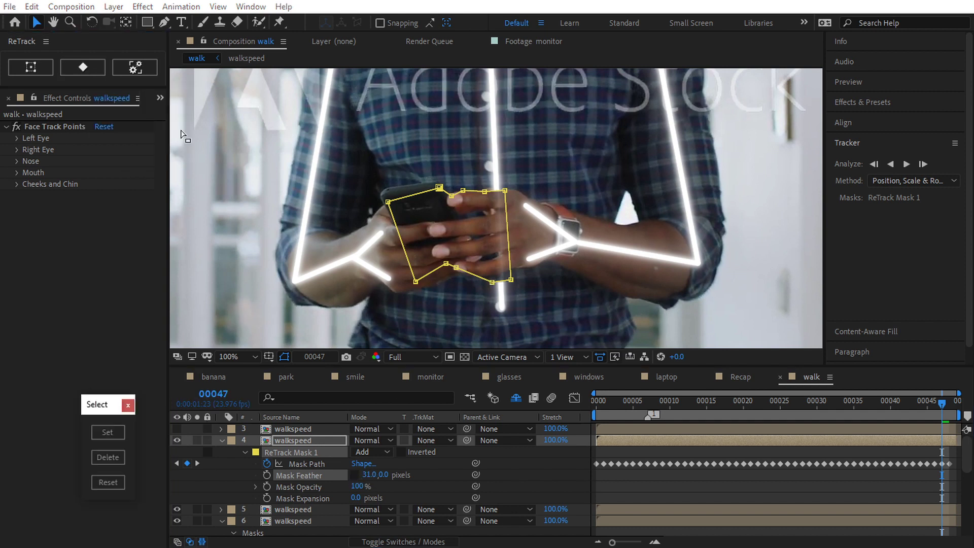
left_click_drag(97, 404, 241, 172)
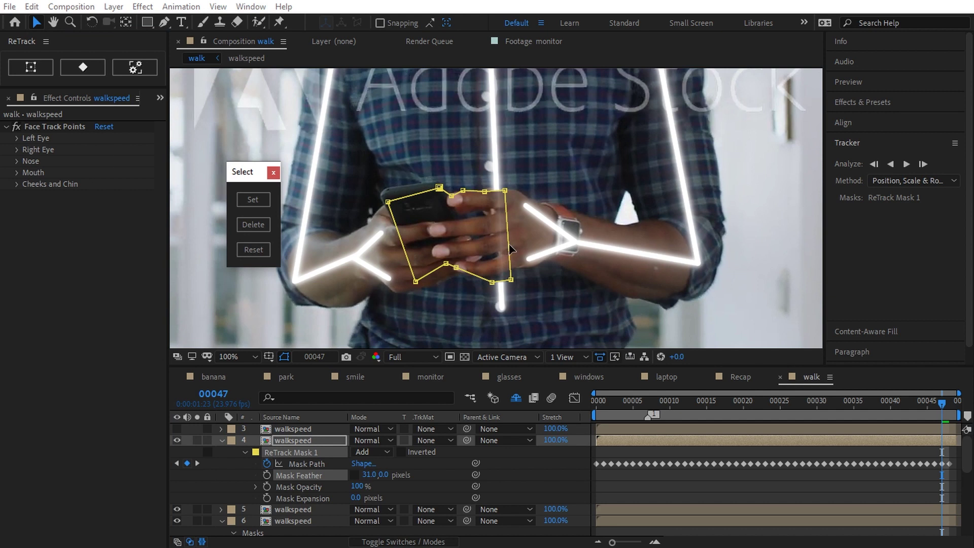
left_click_drag(510, 250, 522, 245)
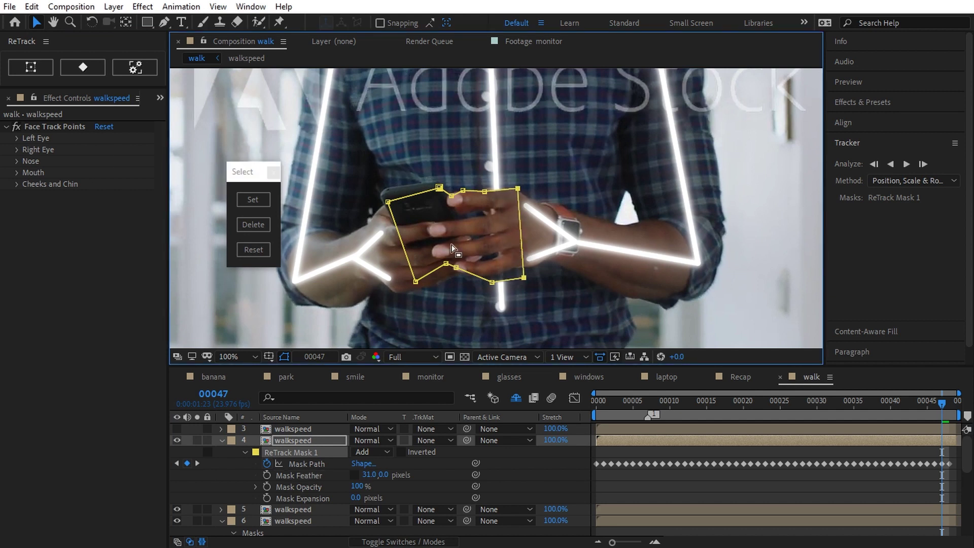
left_click(253, 200)
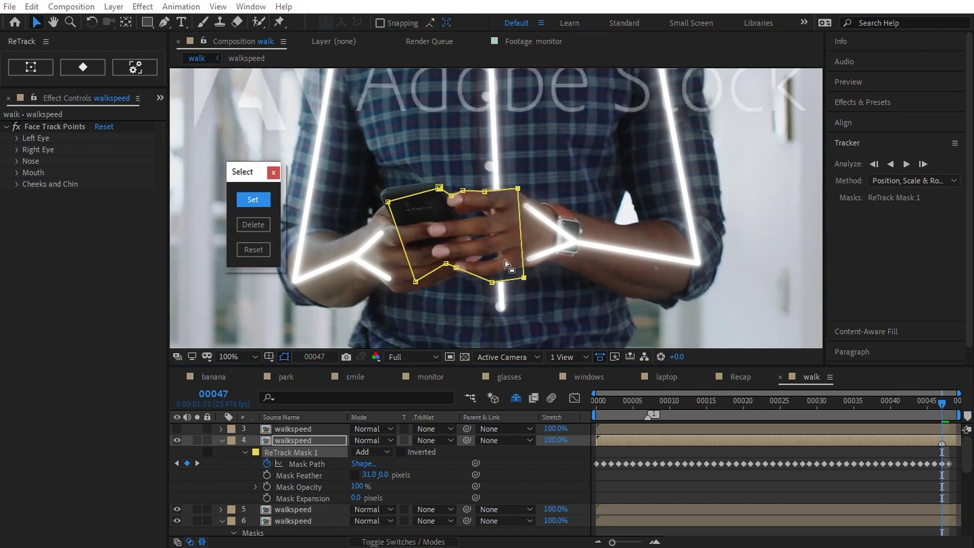
left_click_drag(933, 404, 549, 410)
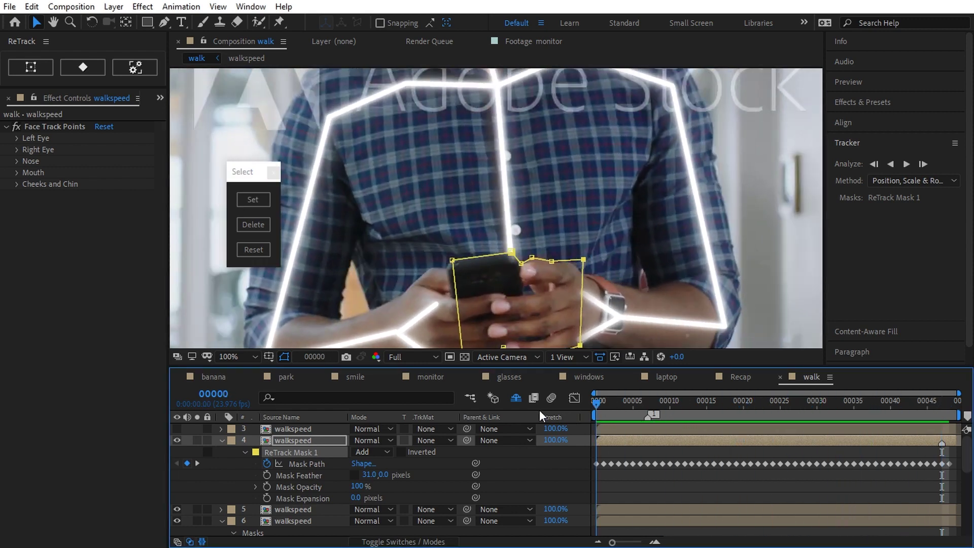
scroll(590, 270, "down", 2)
Solo walkspeed layers 6, 5 and 4 and preview the walk from frame 0.
left_click(594, 337)
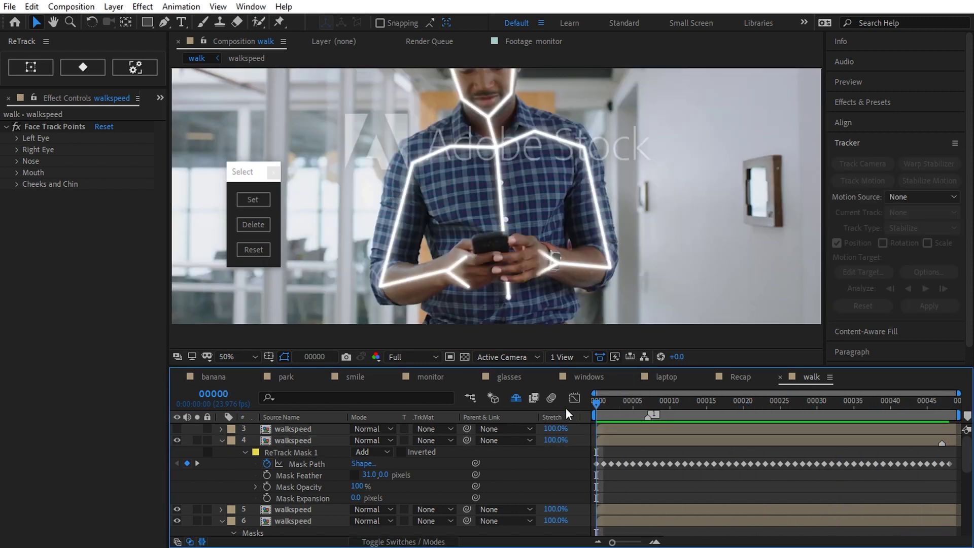
left_click_drag(638, 405, 646, 406)
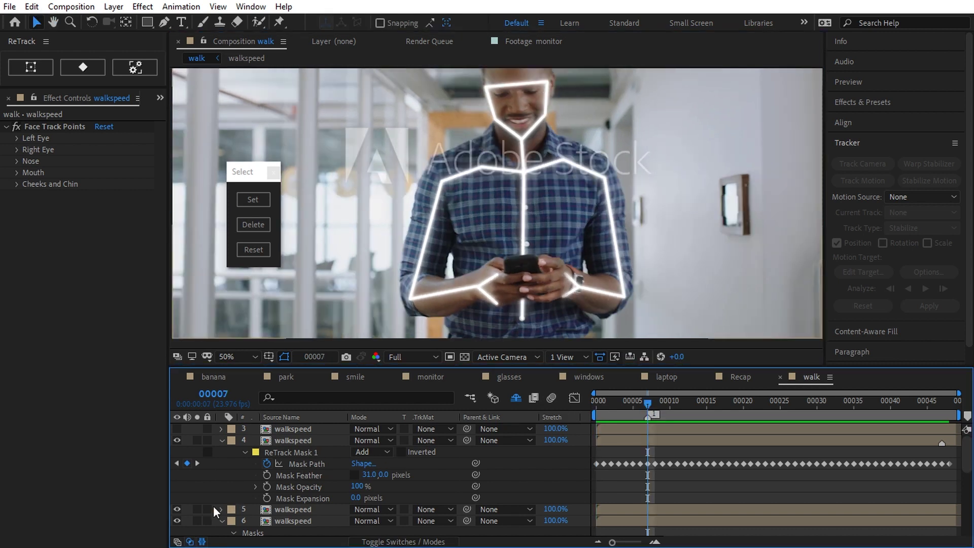
left_click(199, 520)
left_click(197, 509)
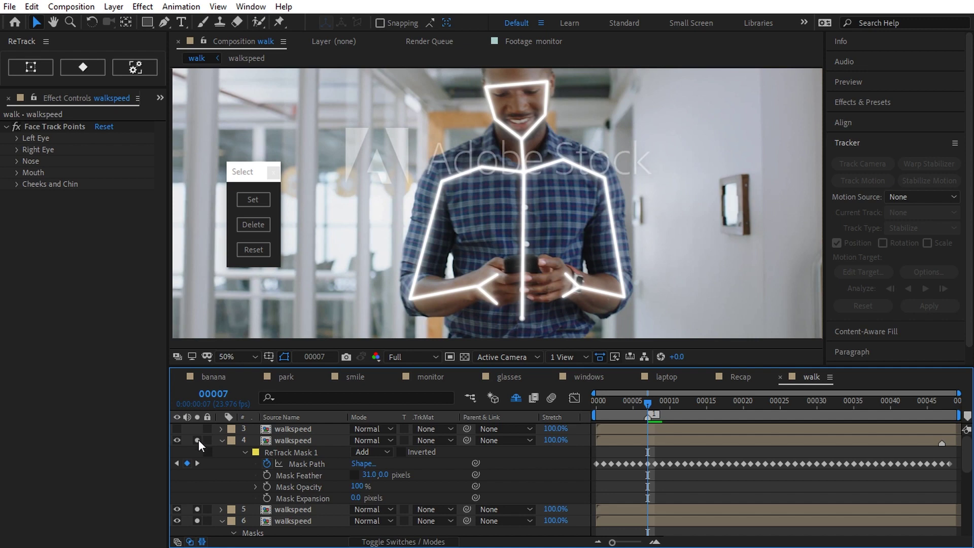
left_click(197, 440)
left_click_drag(645, 403, 577, 421)
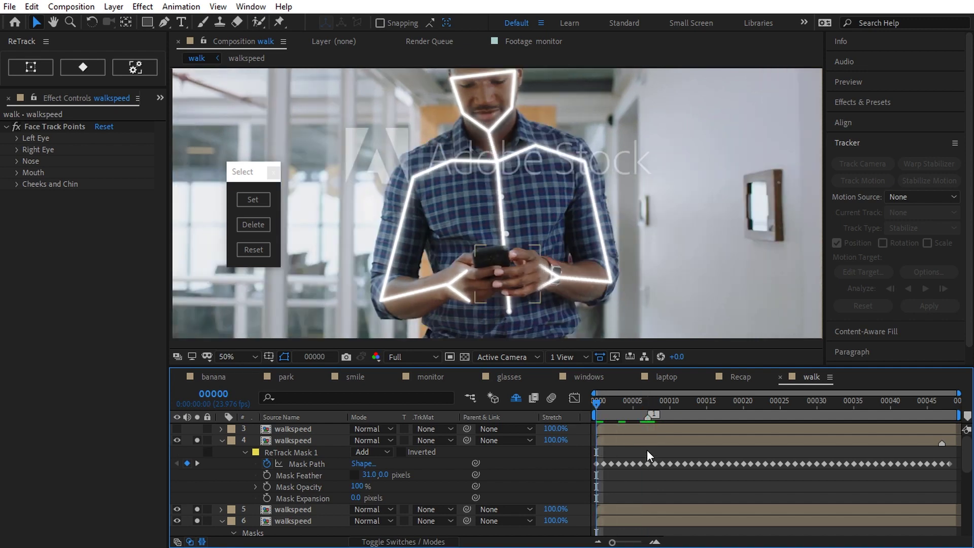
key("space")
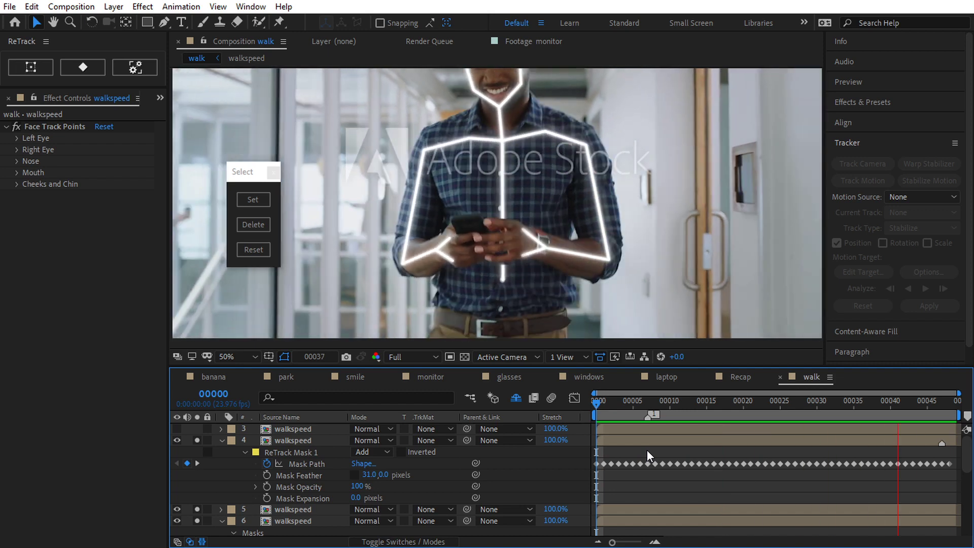
key("space")
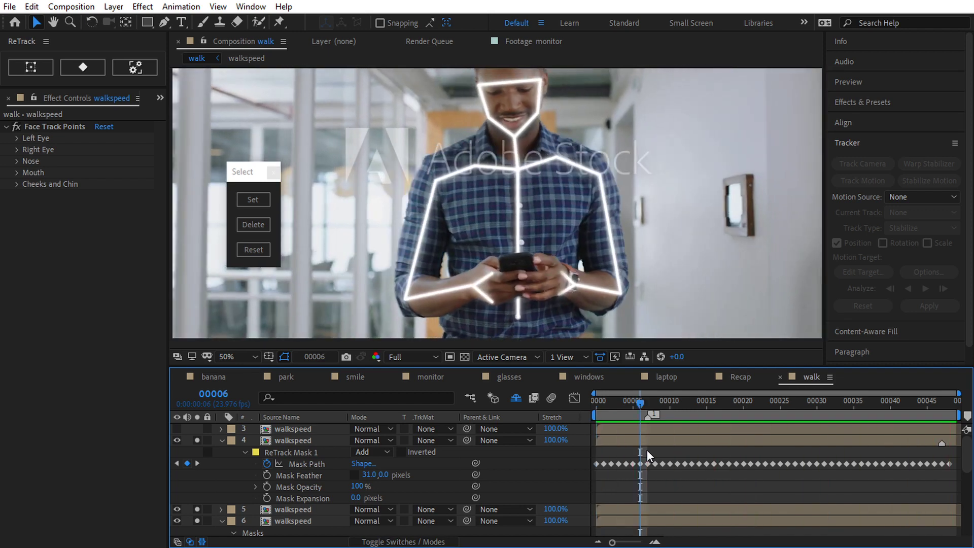